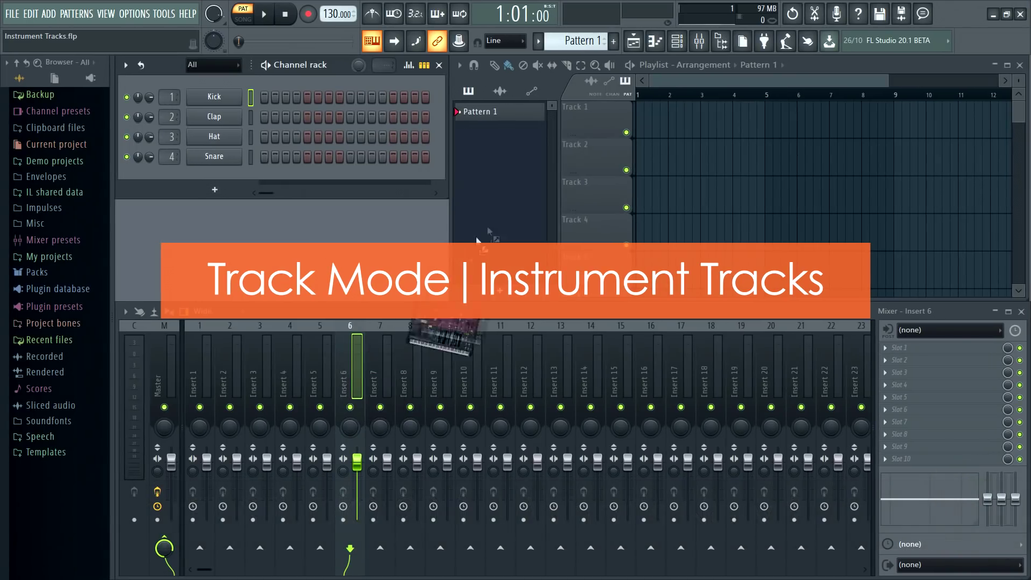
# - Drop a plugin and the vocal sample into the playlist, then add Harmor as an instrument track
pyautogui.moveTo(505, 241); pyautogui.dragTo(597, 118)
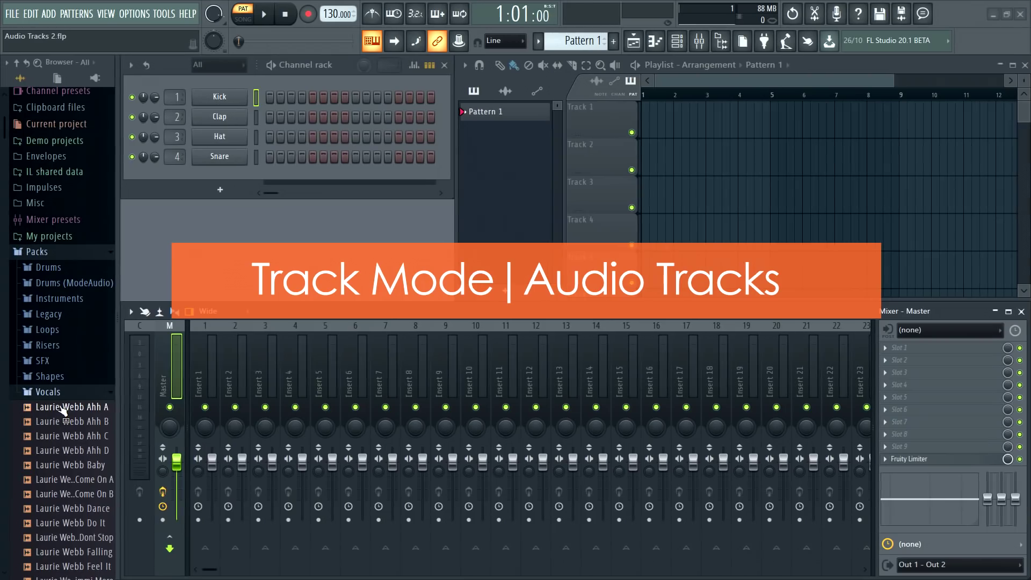
pyautogui.moveTo(70, 406); pyautogui.dragTo(596, 118)
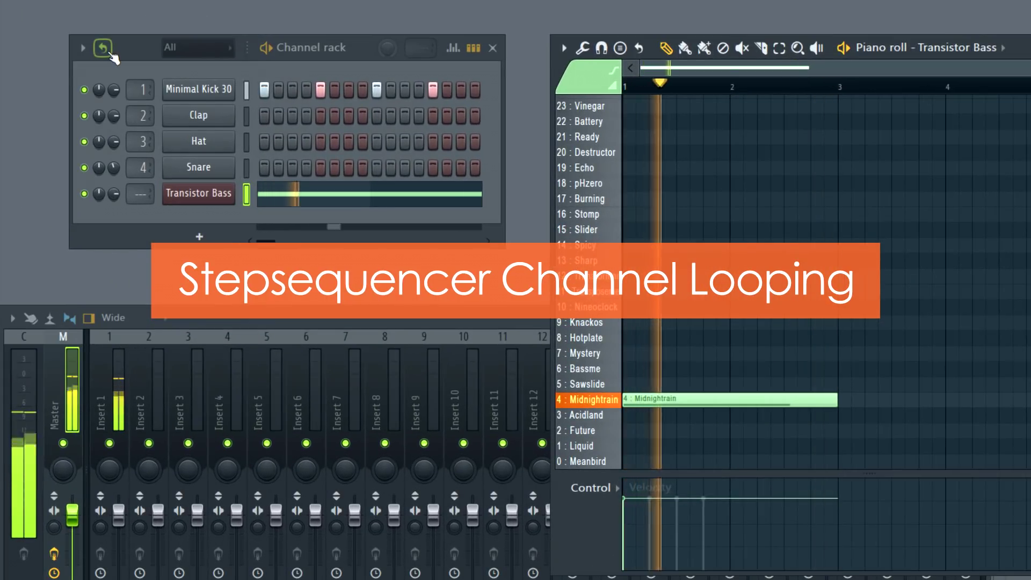
pyautogui.click(110, 52)
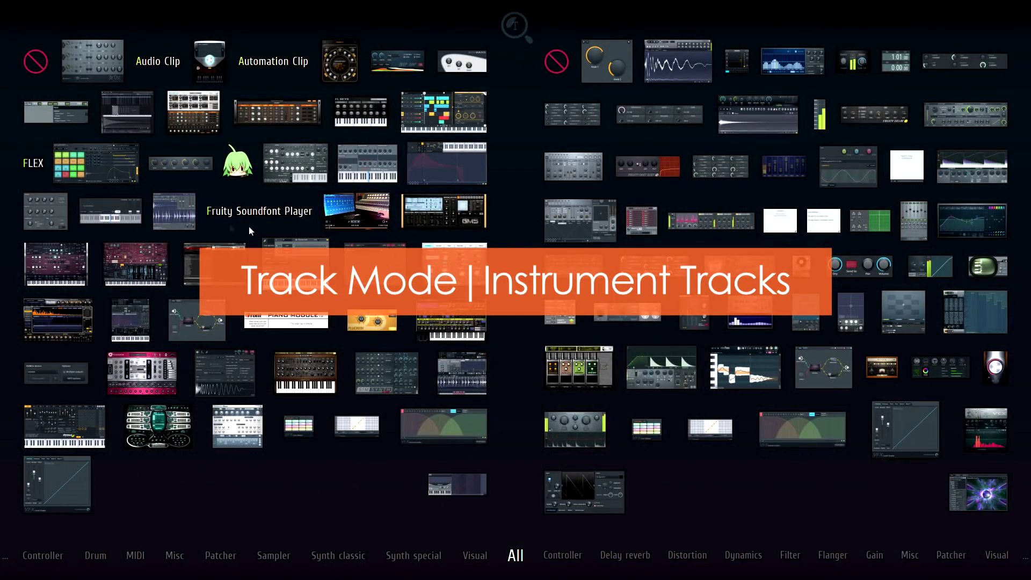
pyautogui.moveTo(154, 265); pyautogui.dragTo(588, 119)
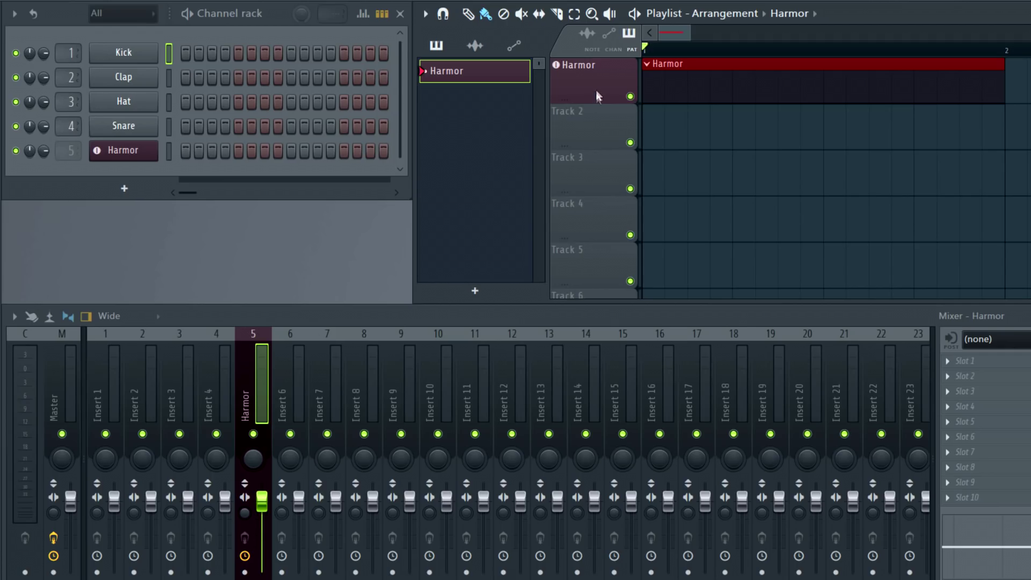
pyautogui.rightClick(597, 97)
# - Rename the Harmor playlist track to Bass
pyautogui.click(646, 67)
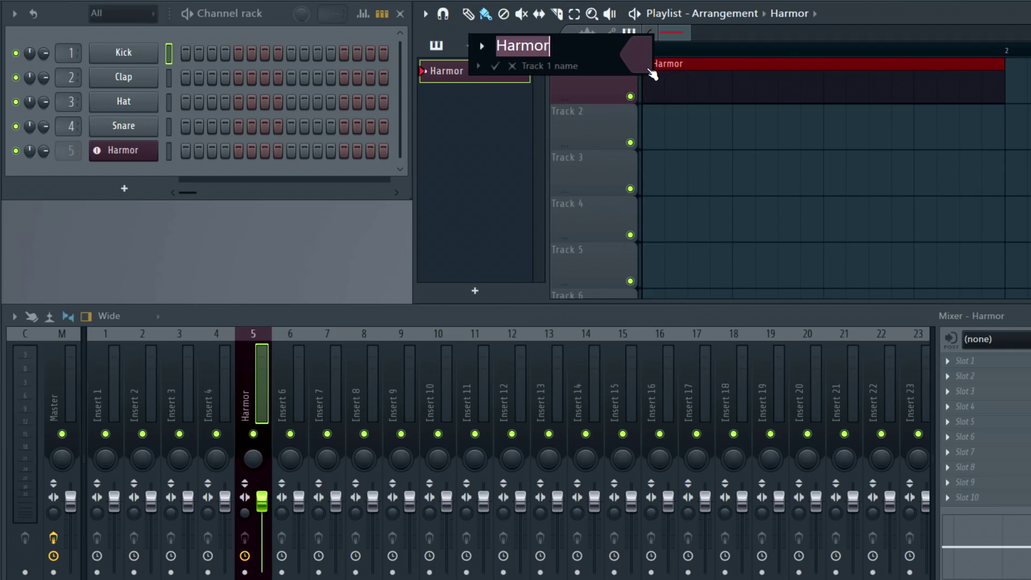
pyautogui.write('Bass')
pyautogui.press('Return')
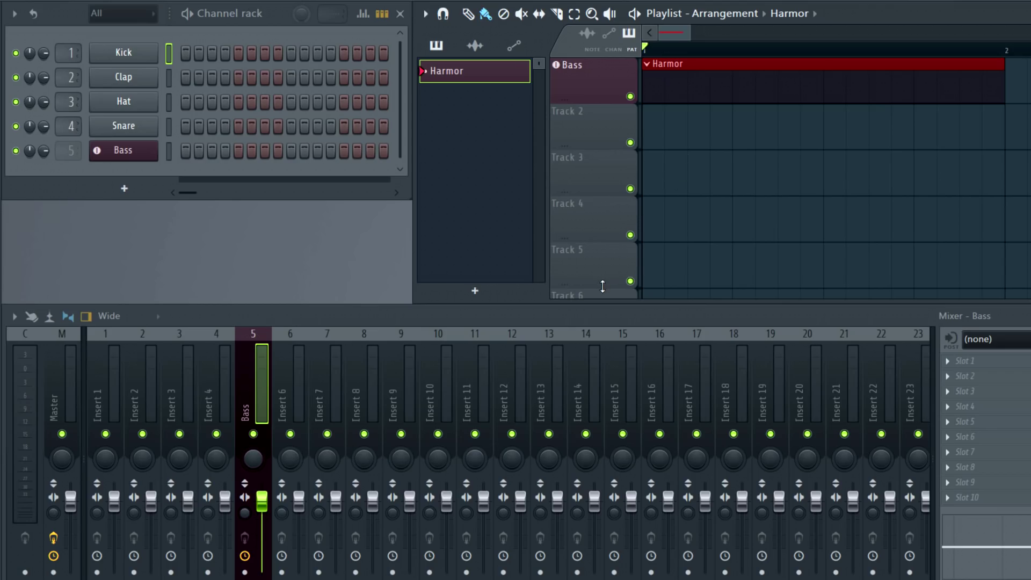
# - Give the Bass channel a note icon
pyautogui.rightClick(121, 150)
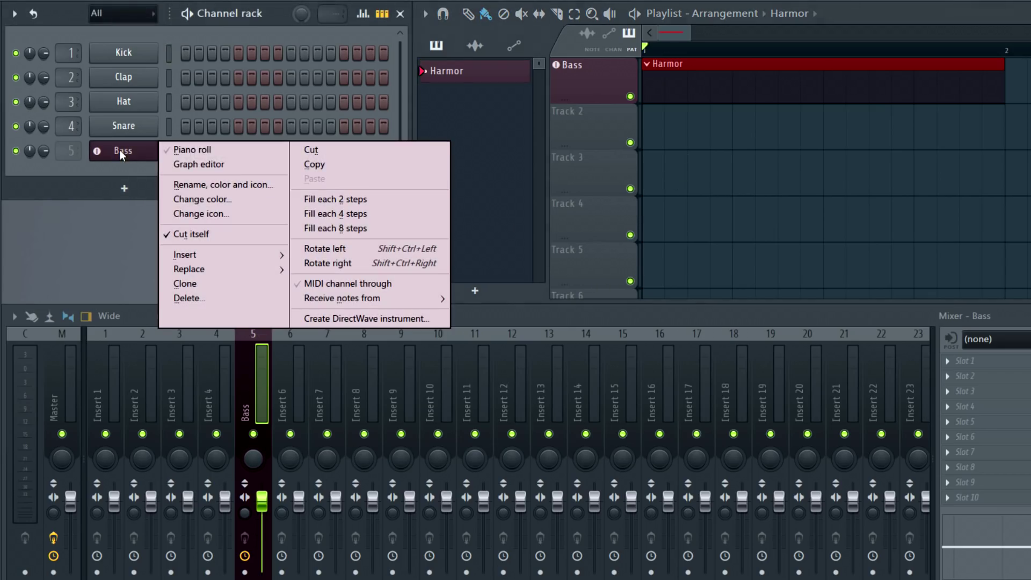
pyautogui.click(188, 218)
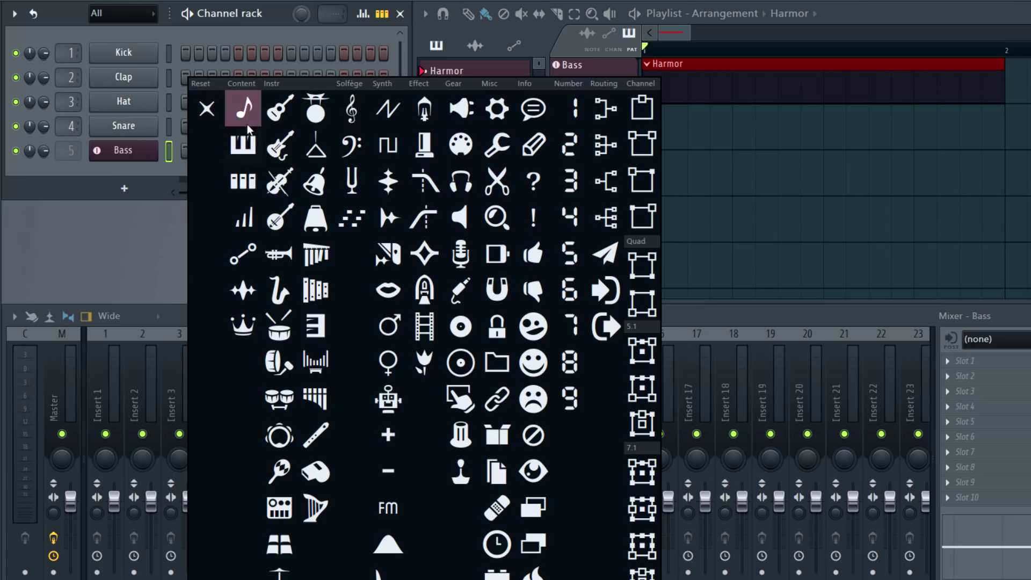
pyautogui.click(245, 110)
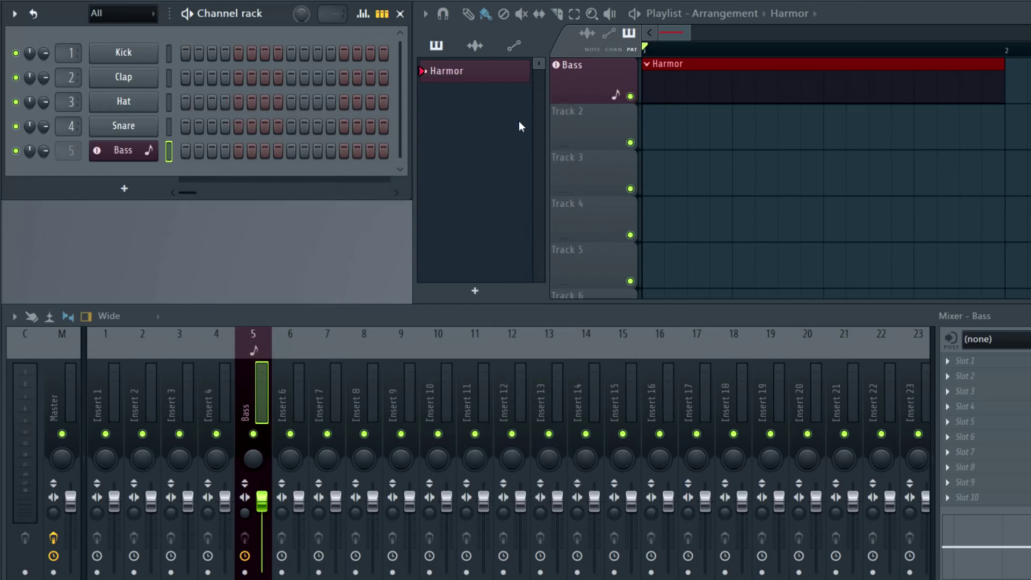
# - Colour the Bass mixer track blue-purple and shift it one insert earlier
pyautogui.rightClick(260, 339)
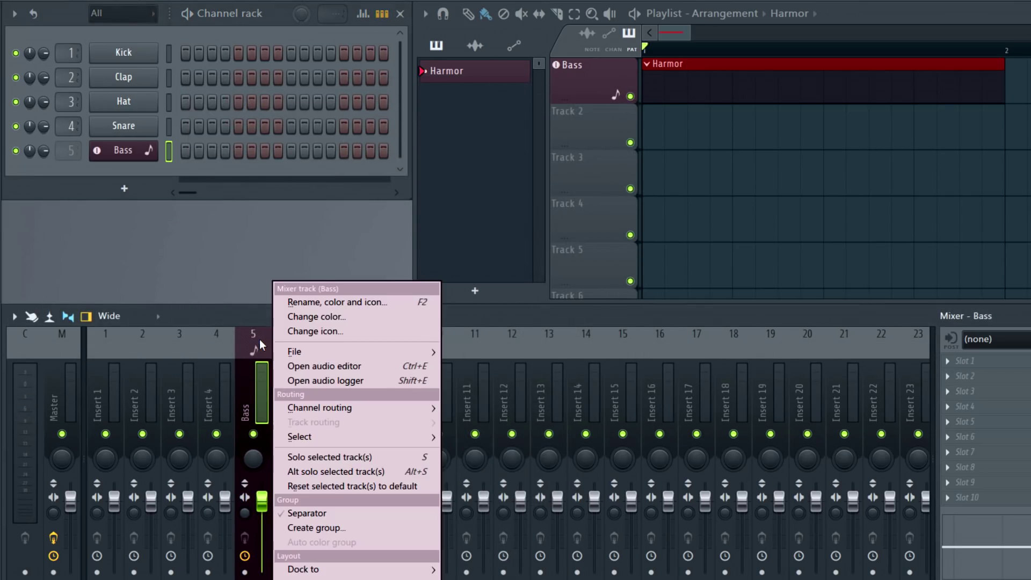
pyautogui.click(298, 318)
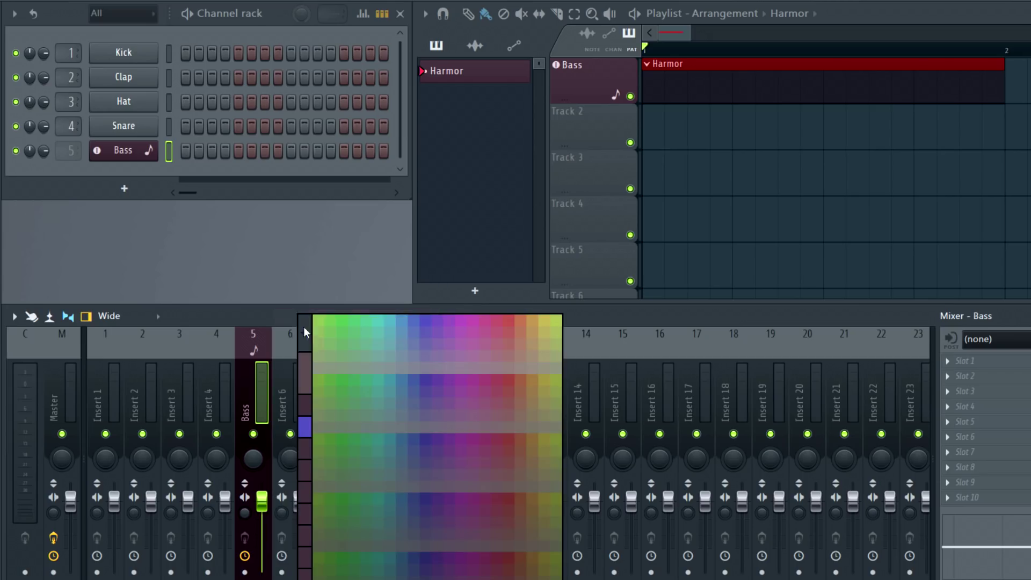
pyautogui.click(424, 324)
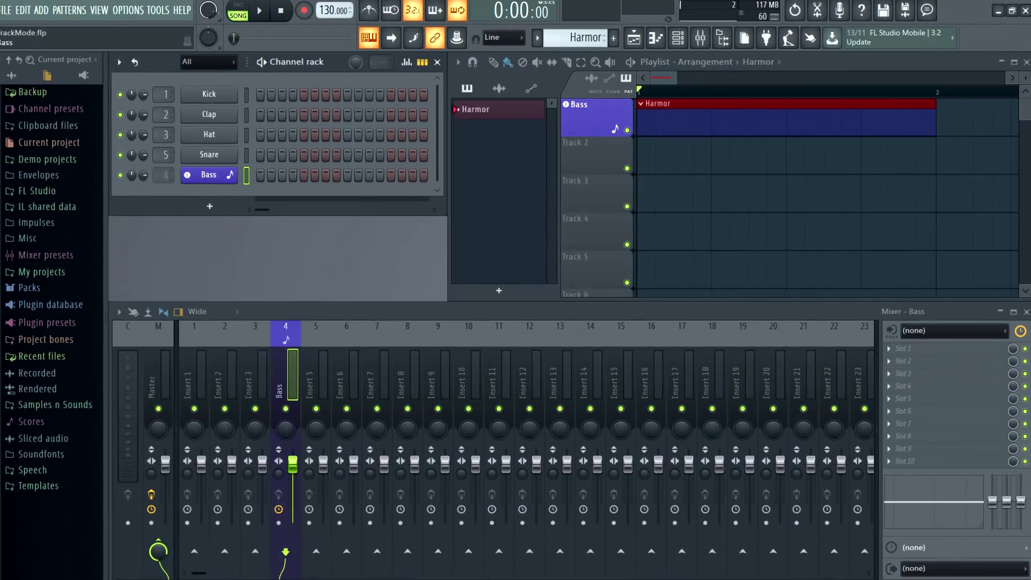
pyautogui.hotkey('alt', 'Left')
pyautogui.hotkey('alt', 'Left')
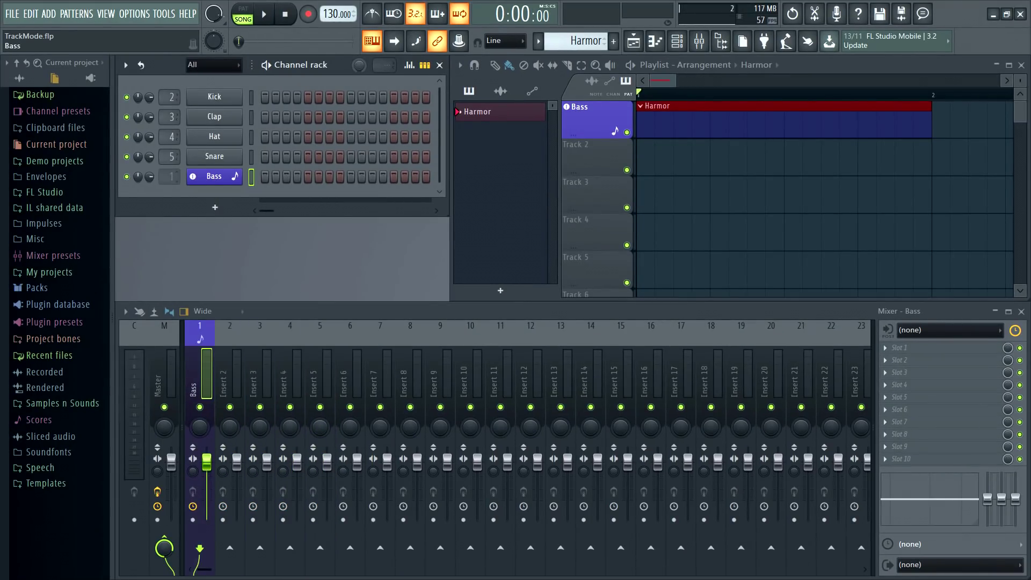
# - Return the Bass mixer track to insert 1, add Fruity Delay Bank to it, and adjust the channel's insert routing
pyautogui.hotkey('alt', 'Right')
pyautogui.hotkey('alt', 'Right')
pyautogui.hotkey('alt', 'Right')
pyautogui.hotkey('alt', 'Left')
pyautogui.hotkey('alt', 'Left')
pyautogui.hotkey('alt', 'Left')
pyautogui.hotkey('alt', 'Left')
pyautogui.hotkey('alt', 'Left')
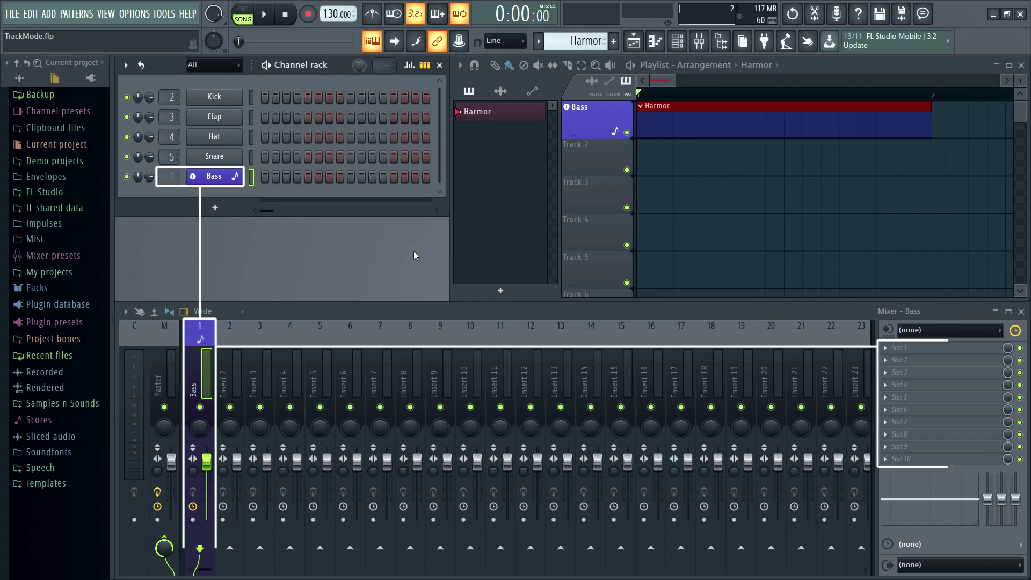
pyautogui.press('F8')
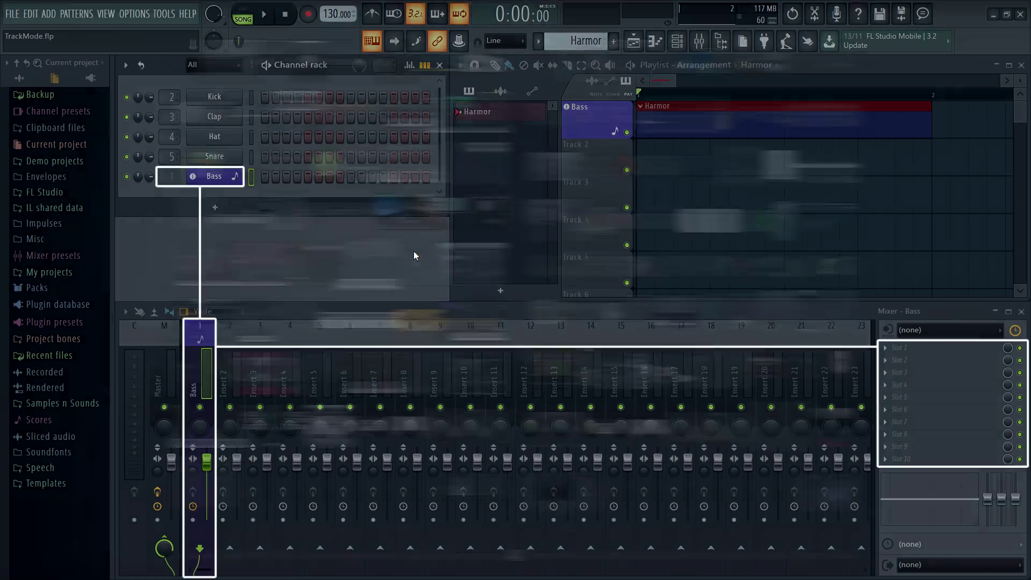
pyautogui.moveTo(572, 171); pyautogui.dragTo(600, 122)
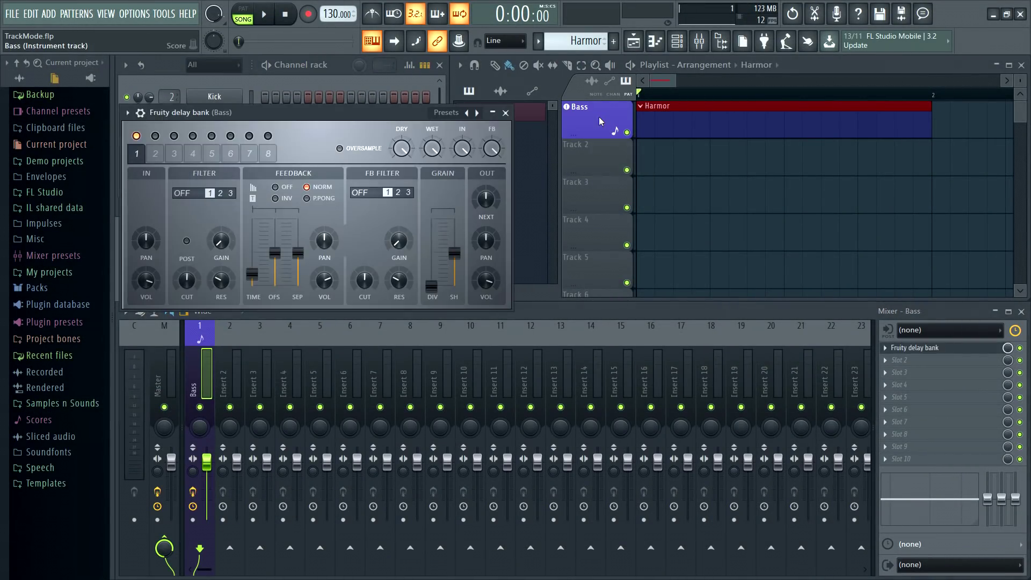
pyautogui.click(505, 113)
pyautogui.moveTo(169, 181)
pyautogui.mouseDown()
pyautogui.moveTo(170, 150)
pyautogui.moveTo(170, 180)
pyautogui.mouseUp()
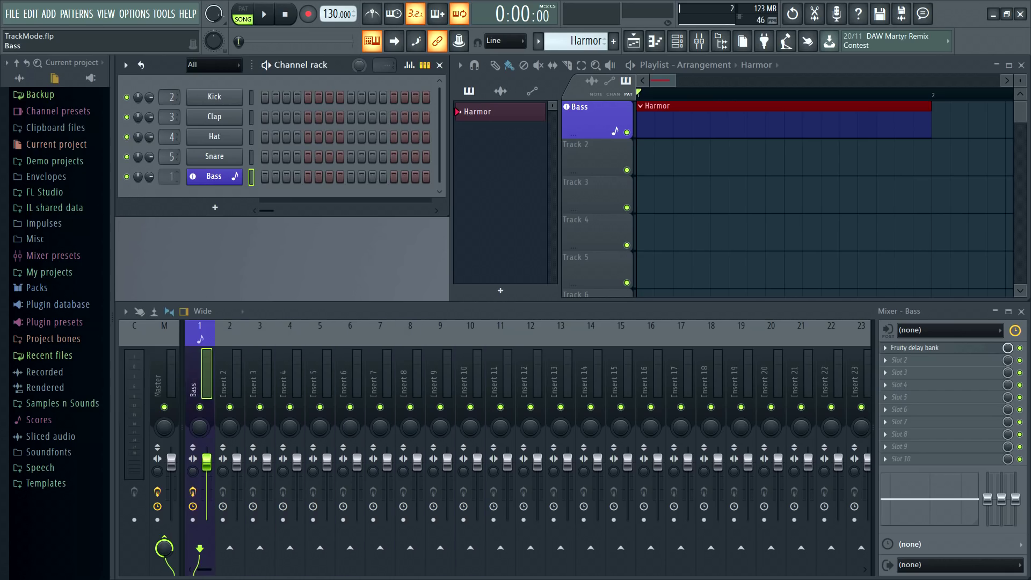
# - Open Harmor from the Bass track header and move its window down to uncover more tracks
pyautogui.rightClick(585, 125)
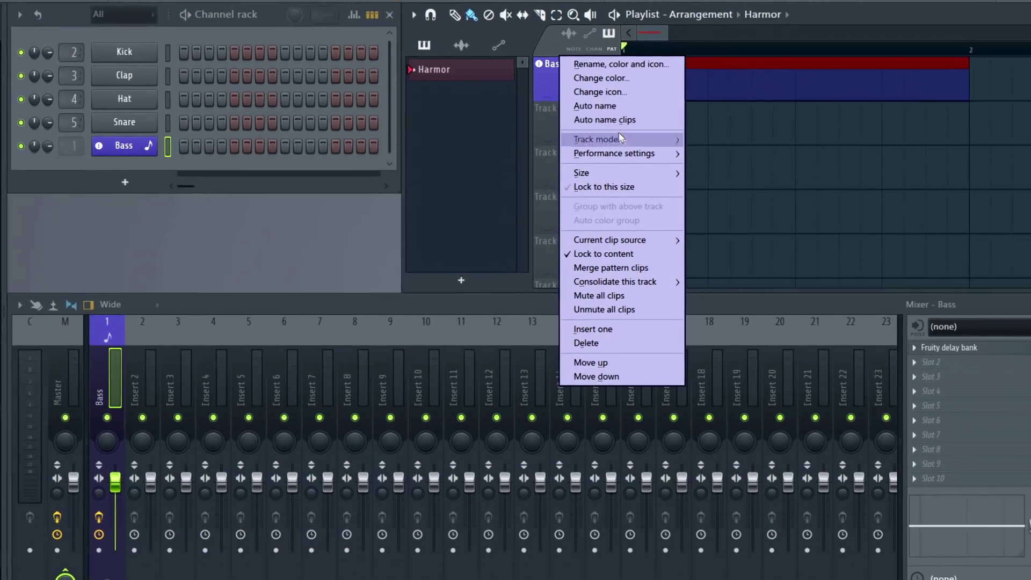
pyautogui.moveTo(636, 174)
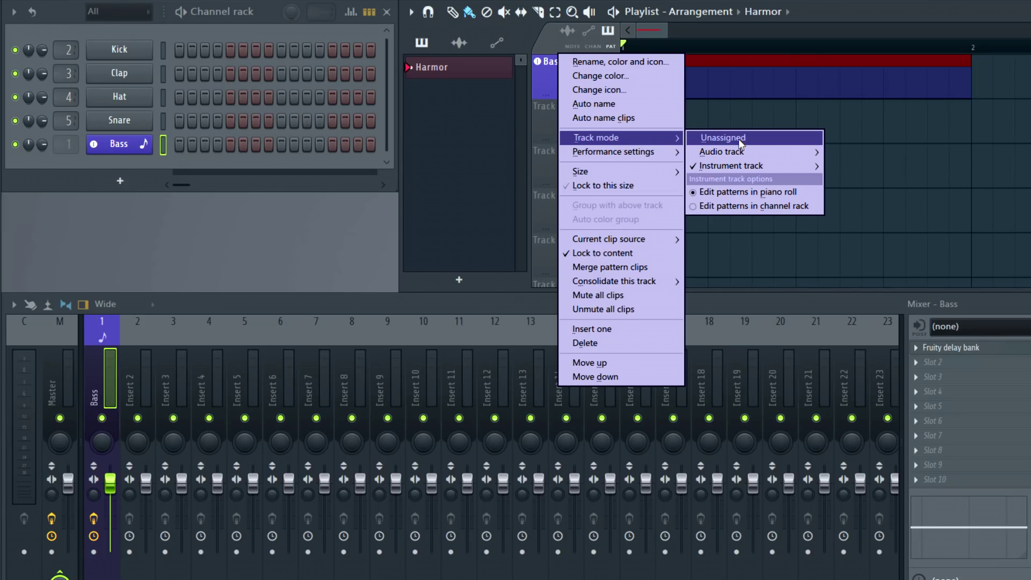
pyautogui.click(549, 85)
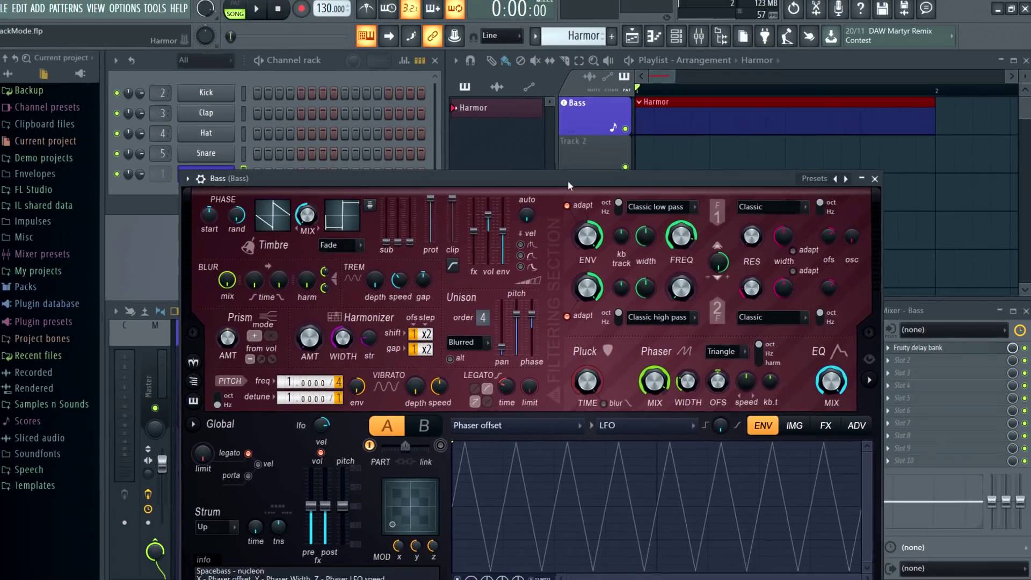
pyautogui.moveTo(568, 180); pyautogui.dragTo(568, 291)
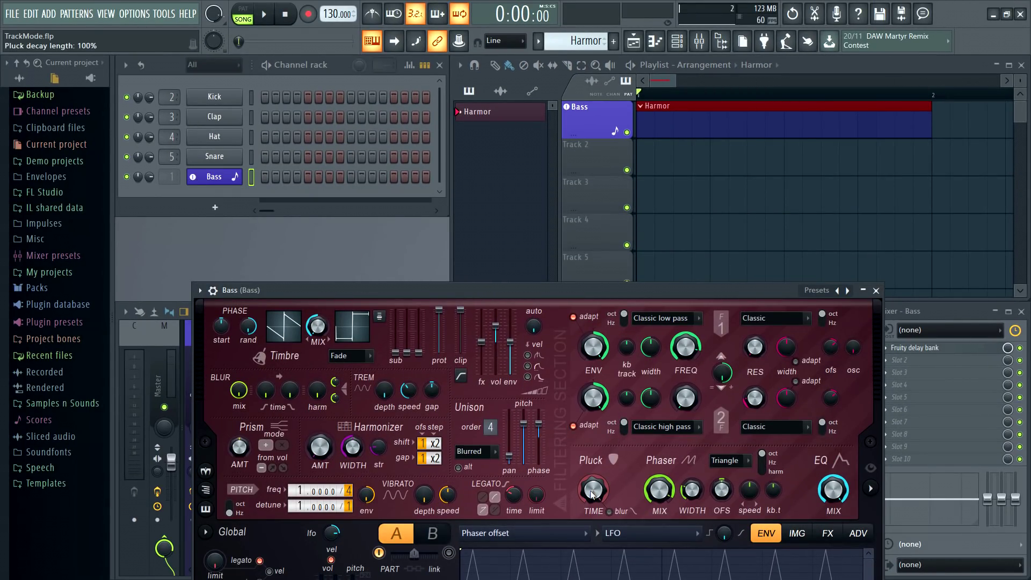
# - Create automation clips for Harmor's Pluck decay length and Filter 1 envelope amount
pyautogui.rightClick(592, 495)
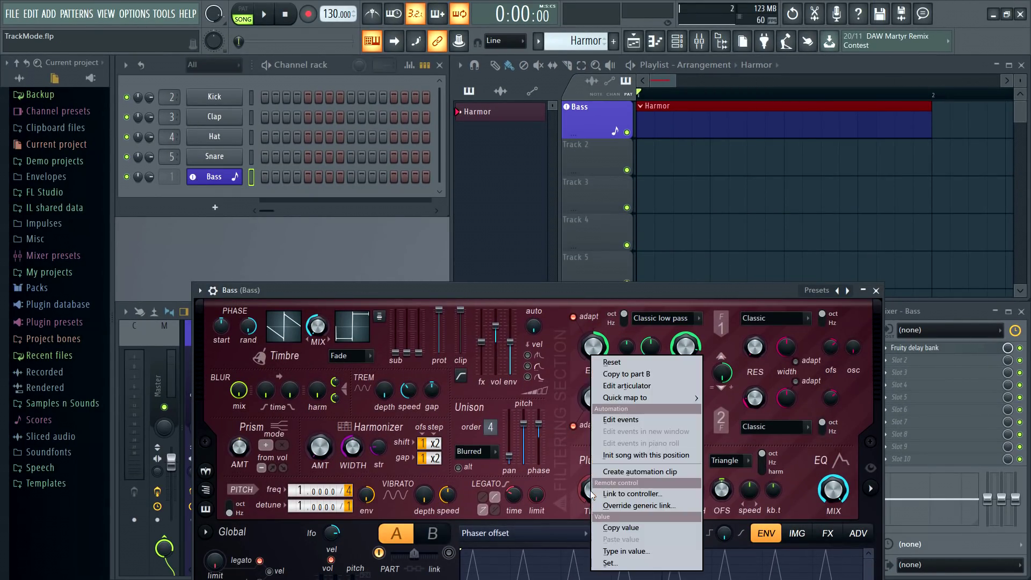
pyautogui.click(614, 472)
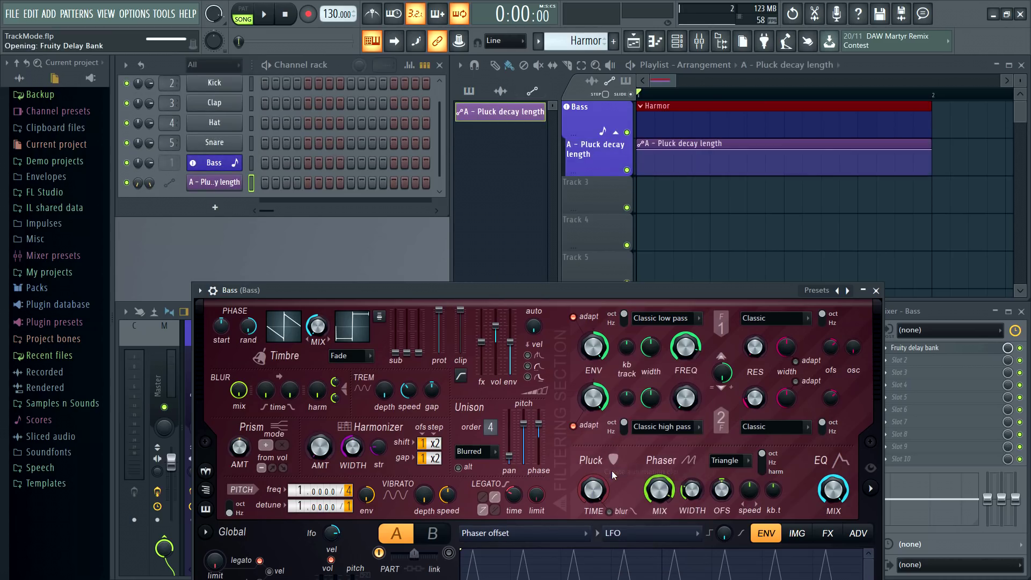
pyautogui.rightClick(595, 349)
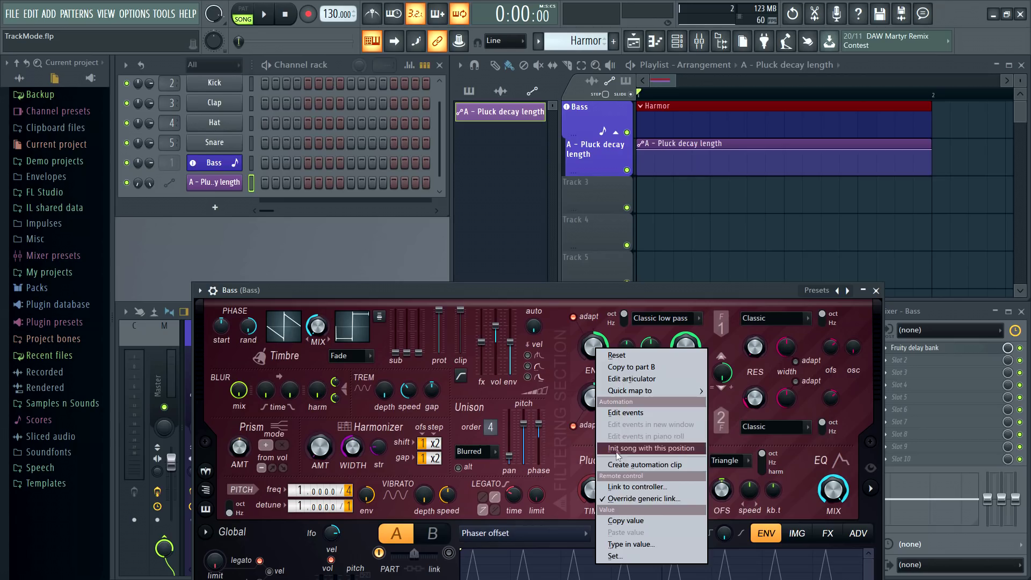
pyautogui.click(639, 464)
# - Draw a dip-then-rise curve in the filter automation clip and toggle the Bass automation lanes
pyautogui.moveTo(674, 188); pyautogui.dragTo(673, 207)
pyautogui.moveTo(765, 197); pyautogui.dragTo(765, 194)
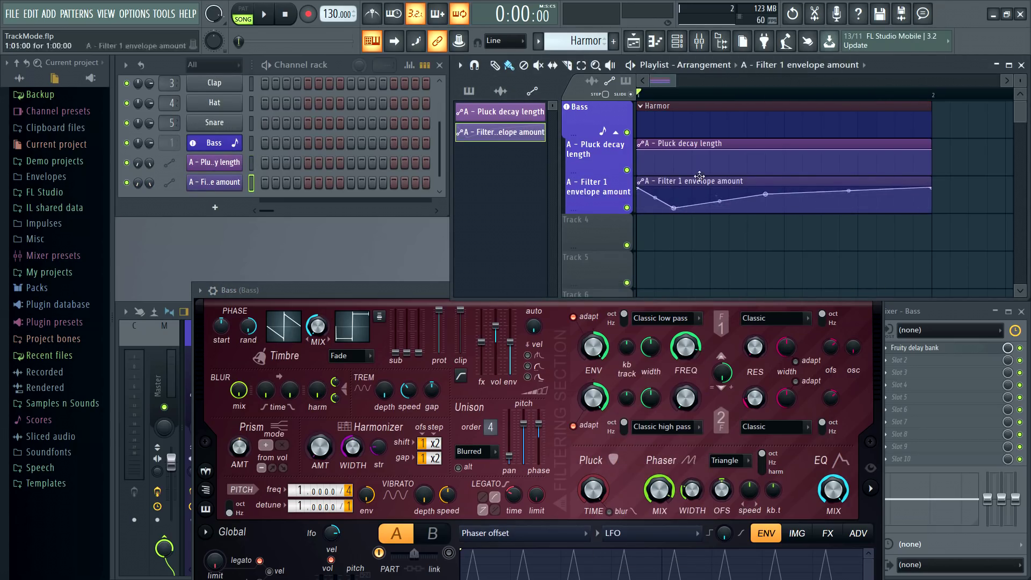
pyautogui.click(616, 133)
pyautogui.click(616, 133)
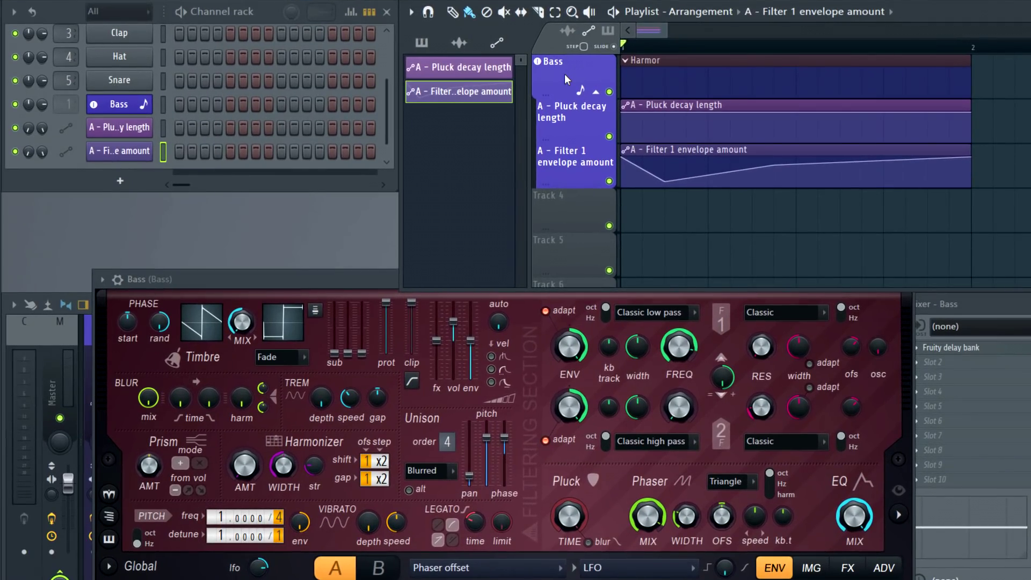
# - Delete the Bass playlist track, confirming removal of its channel, patterns, mixer track and automations
pyautogui.rightClick(565, 73)
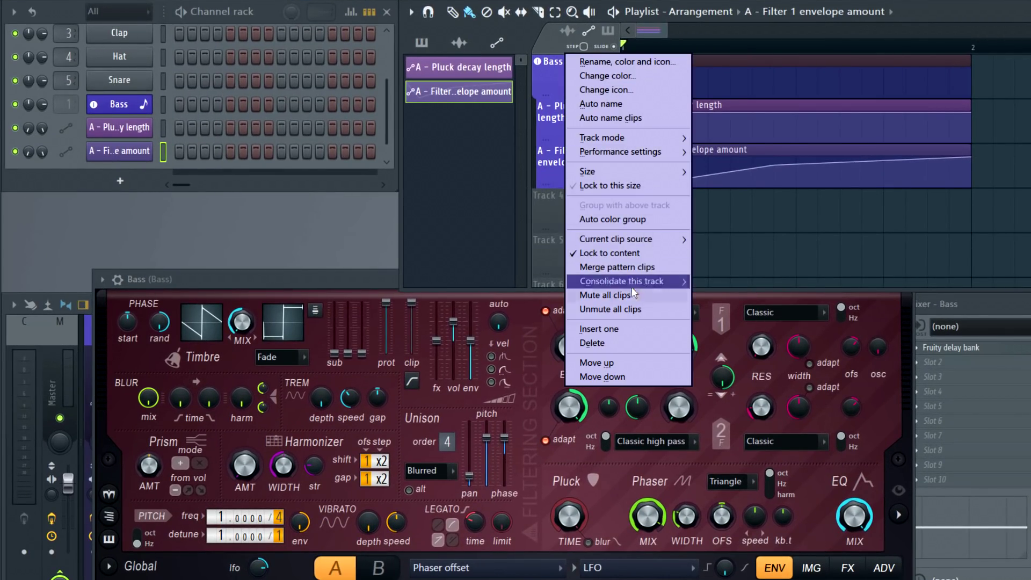
pyautogui.click(602, 342)
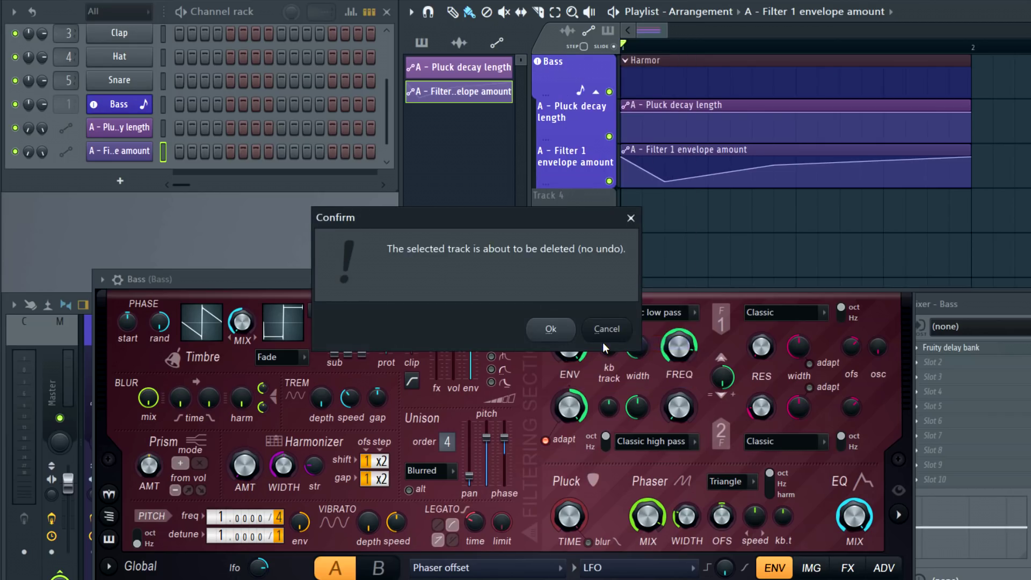
pyautogui.click(555, 330)
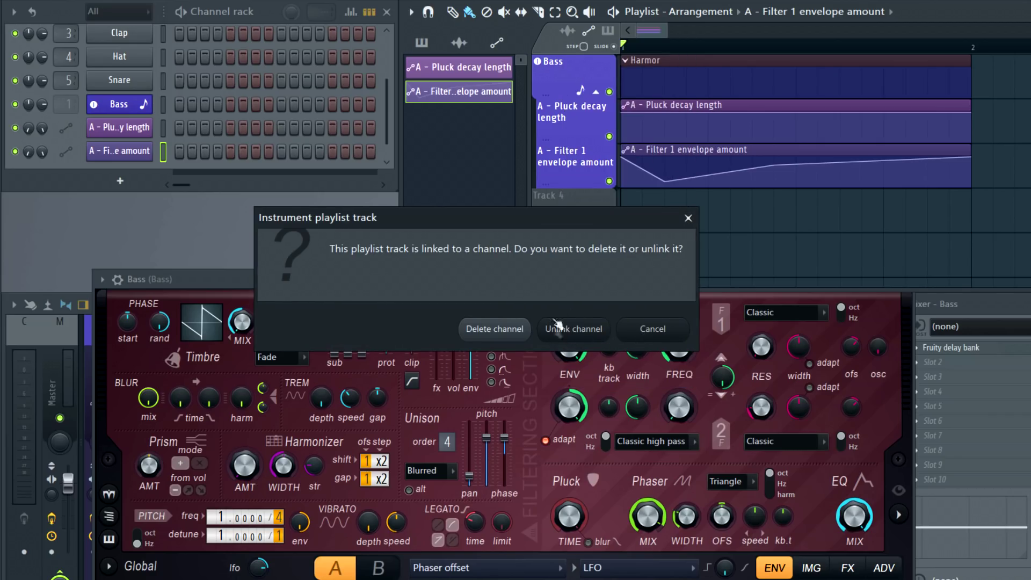
pyautogui.click(519, 335)
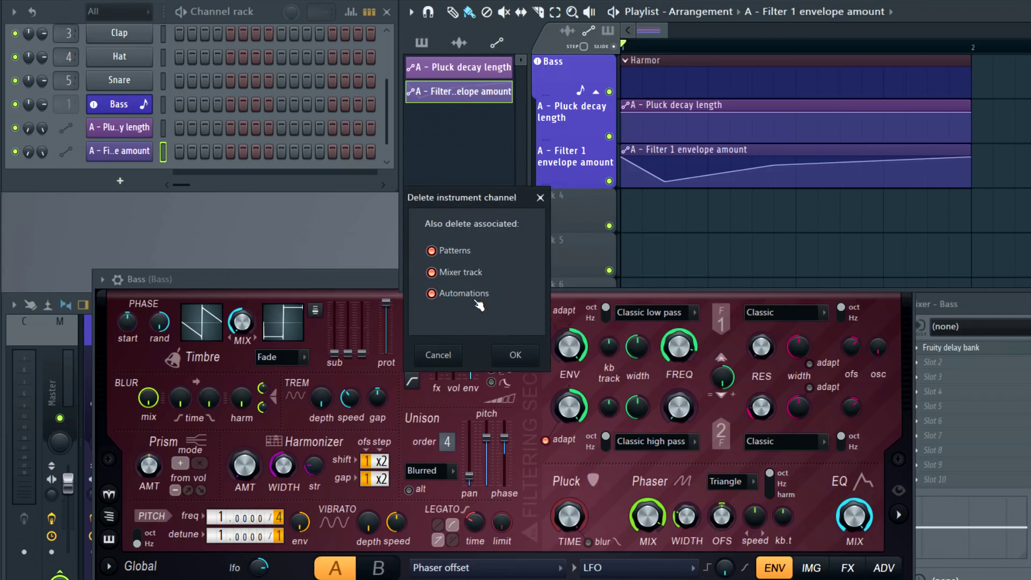
pyautogui.click(515, 357)
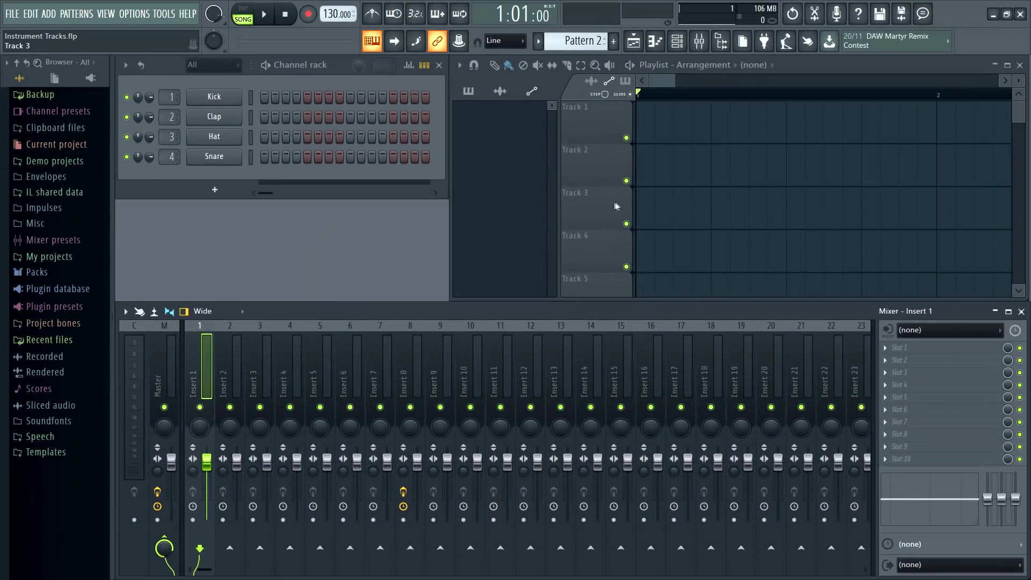
# - Set Track 1's track mode to Instrument track playing Drumaxx
pyautogui.rightClick(592, 123)
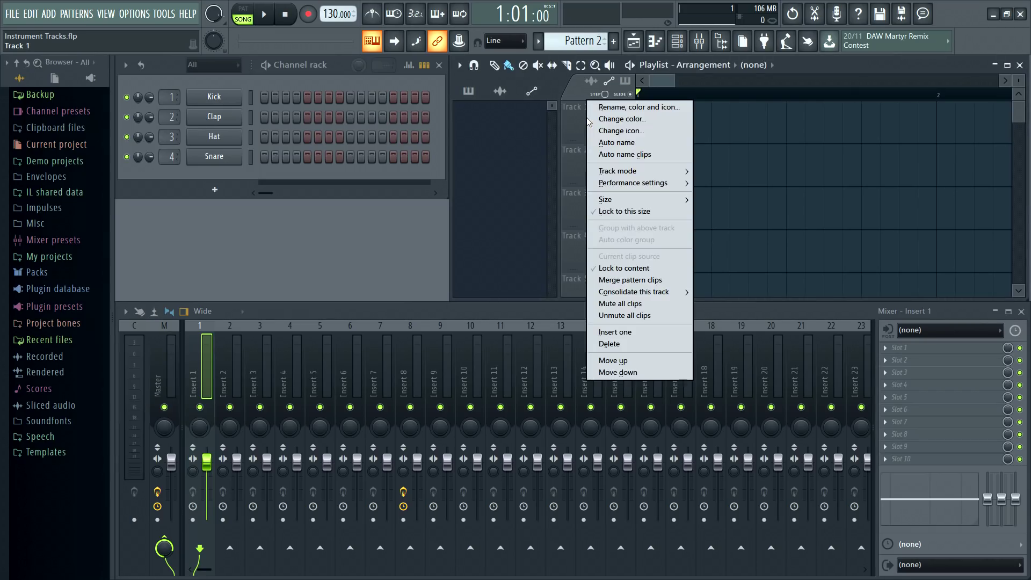
pyautogui.moveTo(655, 172)
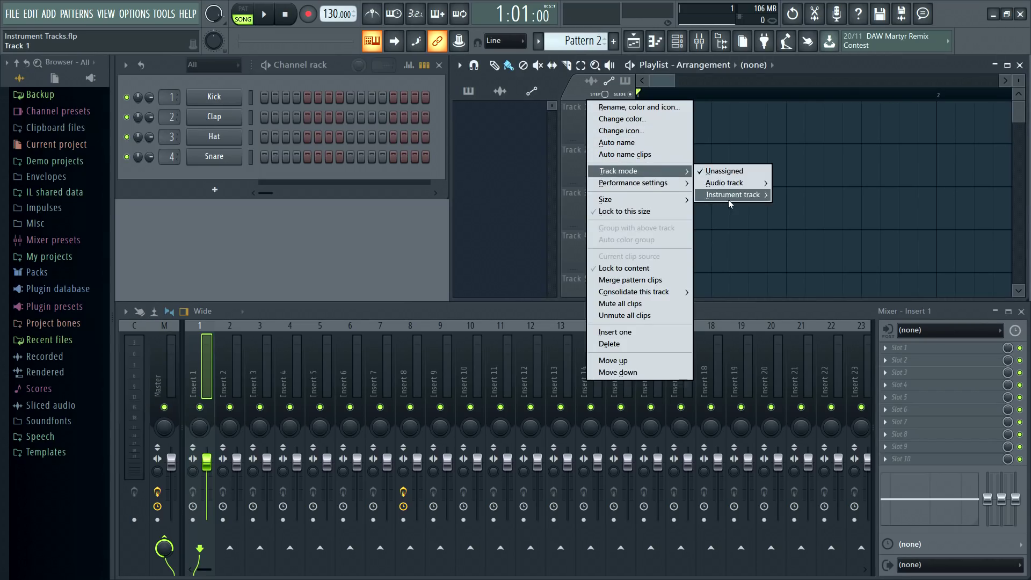
pyautogui.moveTo(729, 200)
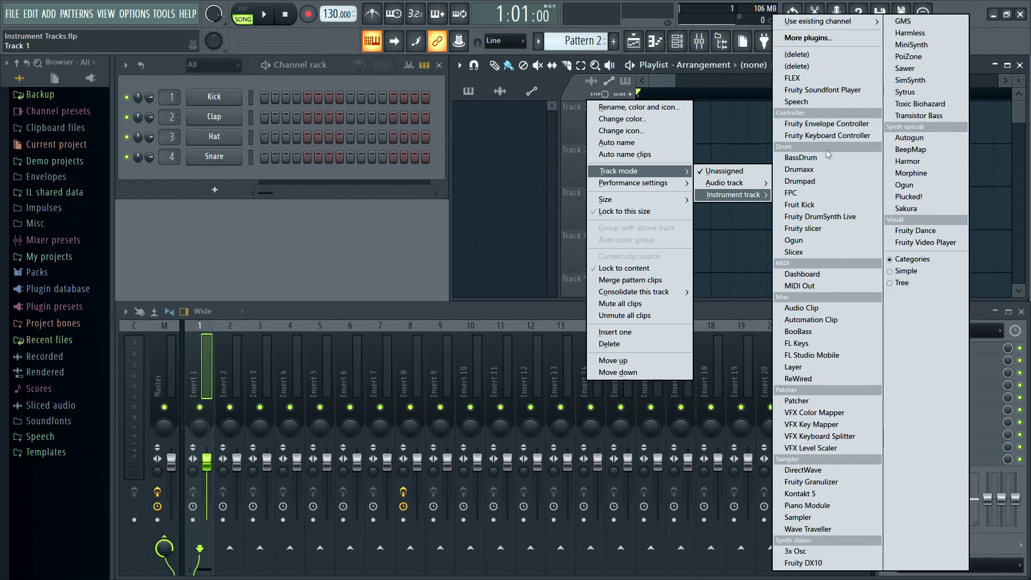
pyautogui.click(819, 170)
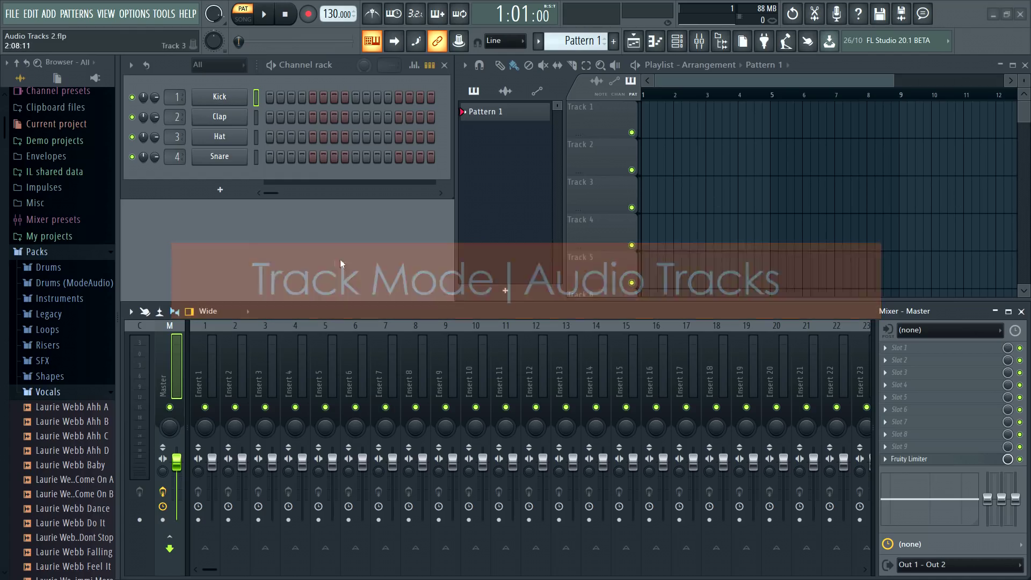
# - Drop the Ahh A vocal sample into the playlist as an audio track
pyautogui.moveTo(59, 406); pyautogui.dragTo(603, 122)
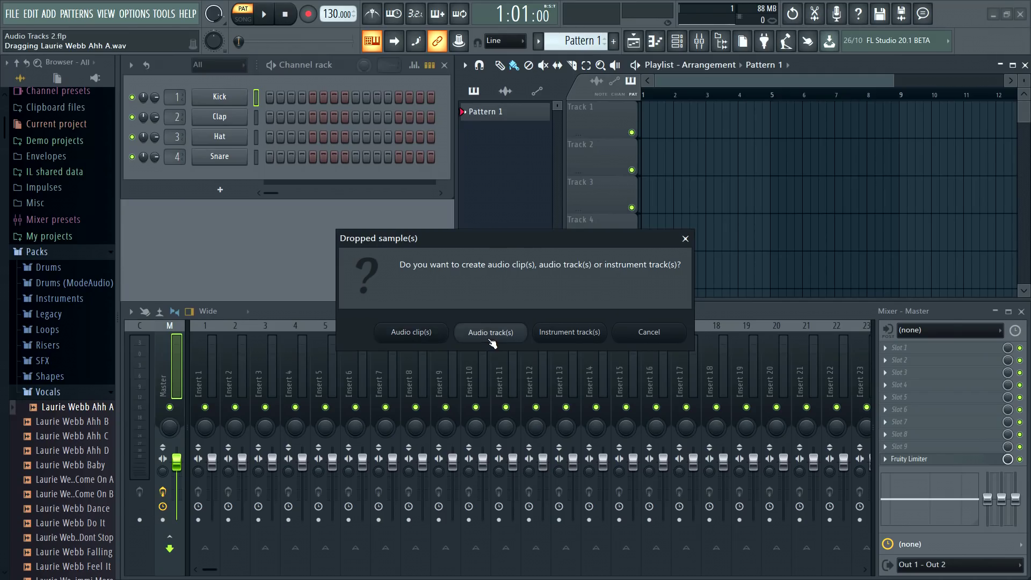
pyautogui.click(490, 340)
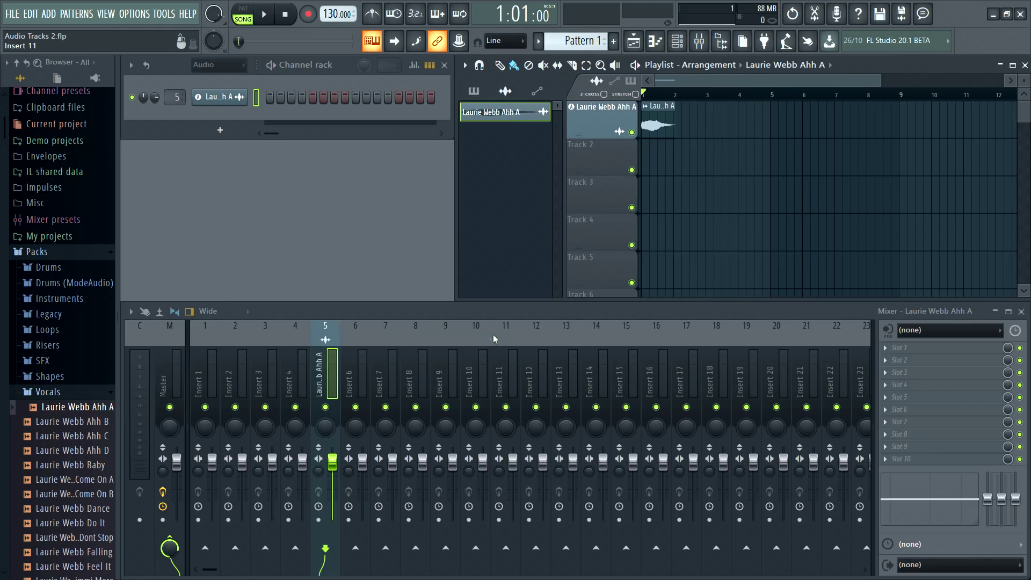
# - Add the Ahh D sample as a new audio track
pyautogui.moveTo(880, 77); pyautogui.dragTo(752, 79)
pyautogui.moveTo(73, 450); pyautogui.dragTo(591, 221)
pyautogui.click(486, 333)
# - Colour the Ahh D track green and move its clip to around bar 3
pyautogui.rightClick(604, 177)
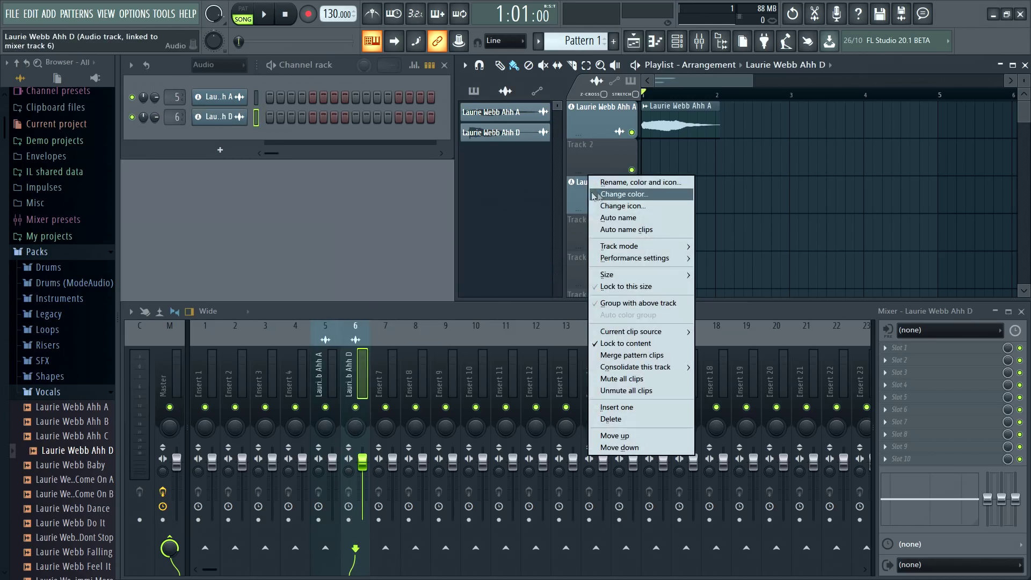
pyautogui.click(635, 194)
pyautogui.click(665, 201)
pyautogui.rightClick(604, 177)
pyautogui.press('Escape')
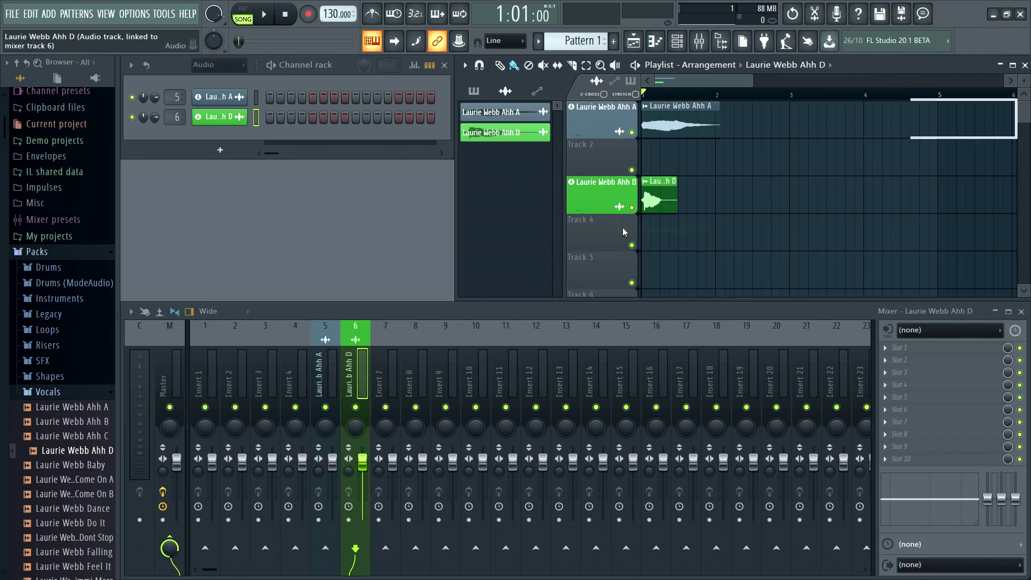
pyautogui.moveTo(659, 191); pyautogui.dragTo(806, 191)
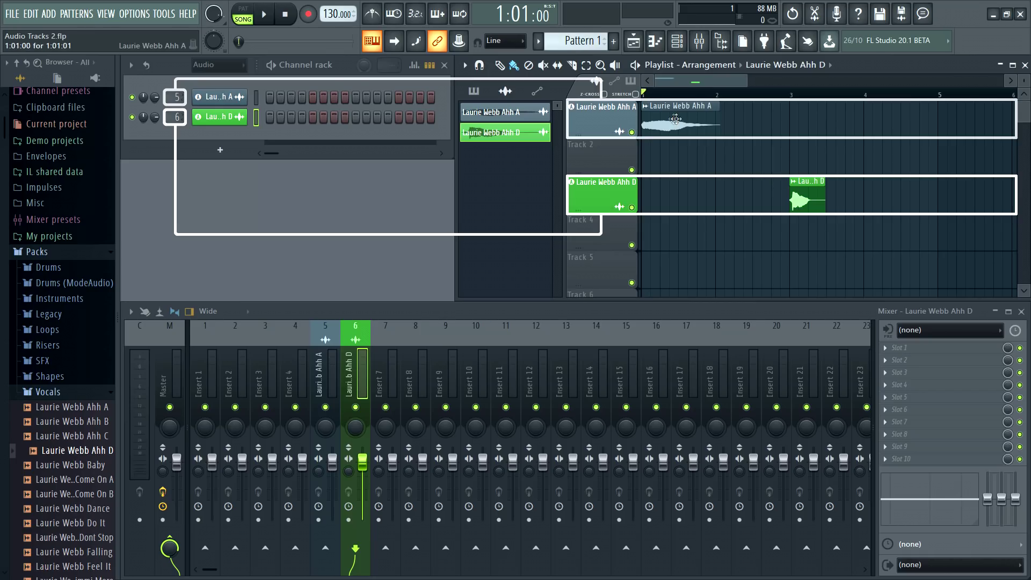
# - Place Ahh B near bar 3 and Do It at bar 4 on the Ahh A track
pyautogui.moveTo(672, 119); pyautogui.dragTo(672, 206)
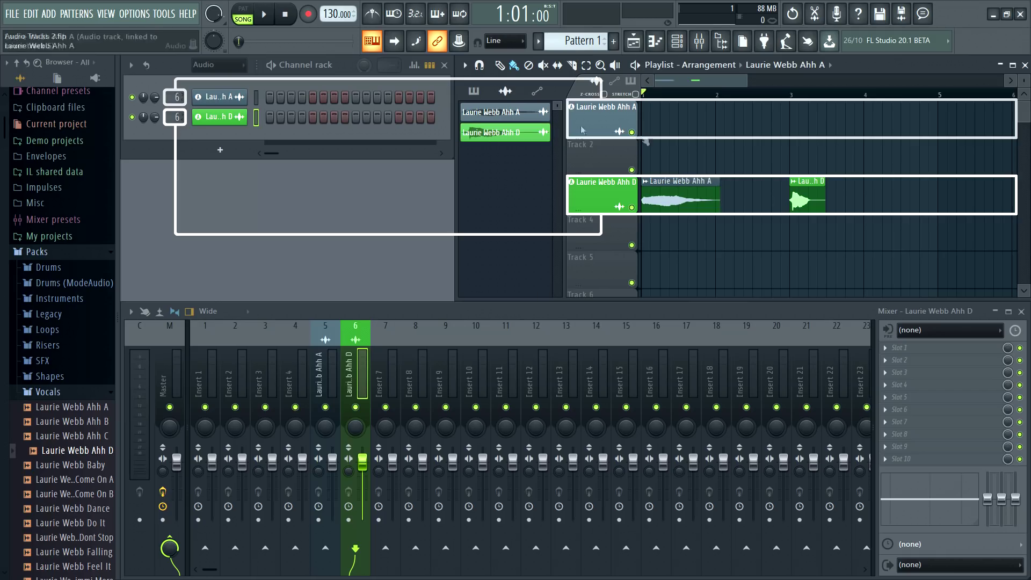
pyautogui.moveTo(807, 197)
pyautogui.mouseDown()
pyautogui.moveTo(805, 106)
pyautogui.moveTo(809, 198)
pyautogui.mouseUp()
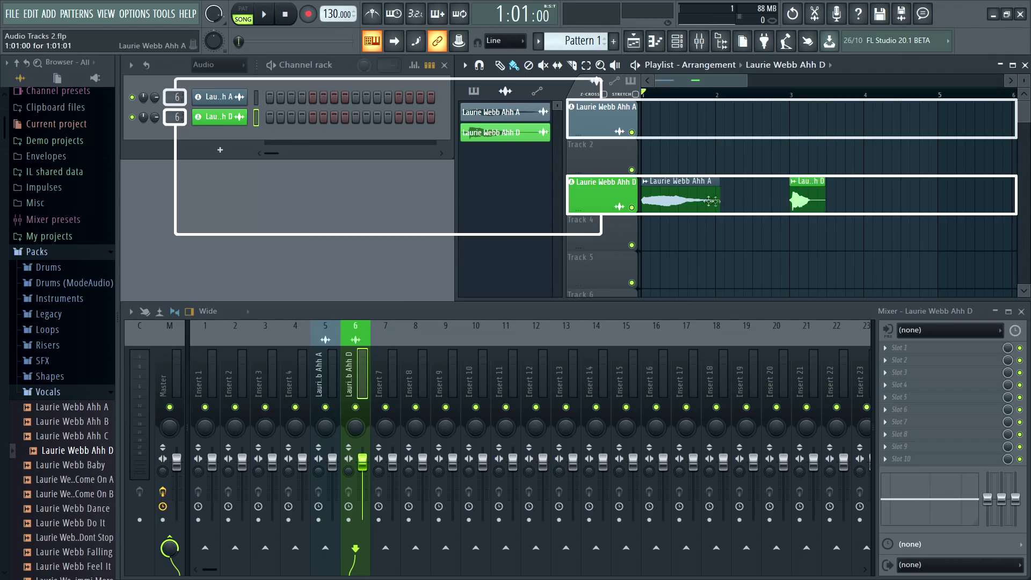
pyautogui.moveTo(679, 188); pyautogui.dragTo(678, 109)
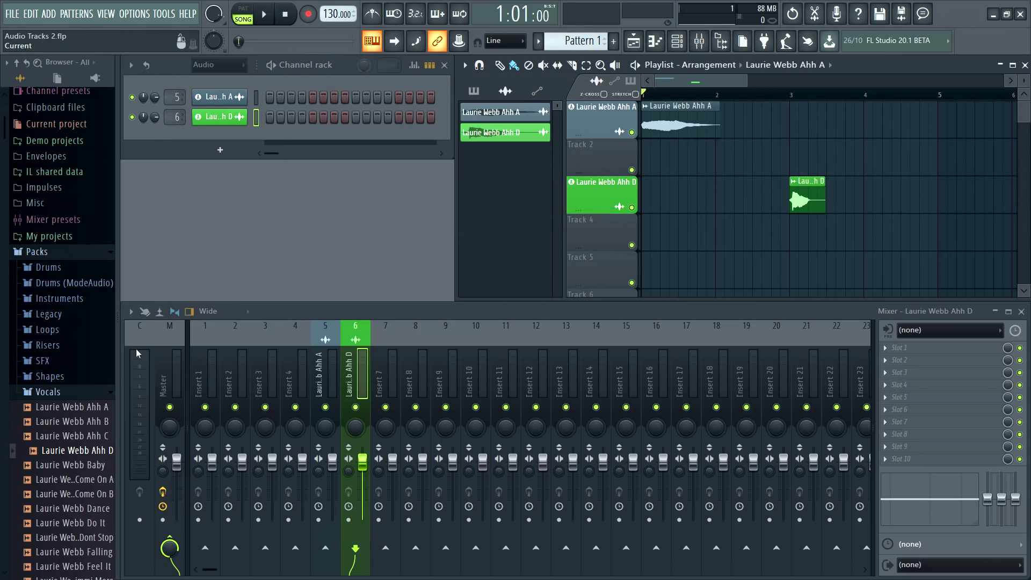
pyautogui.moveTo(89, 429); pyautogui.dragTo(756, 113)
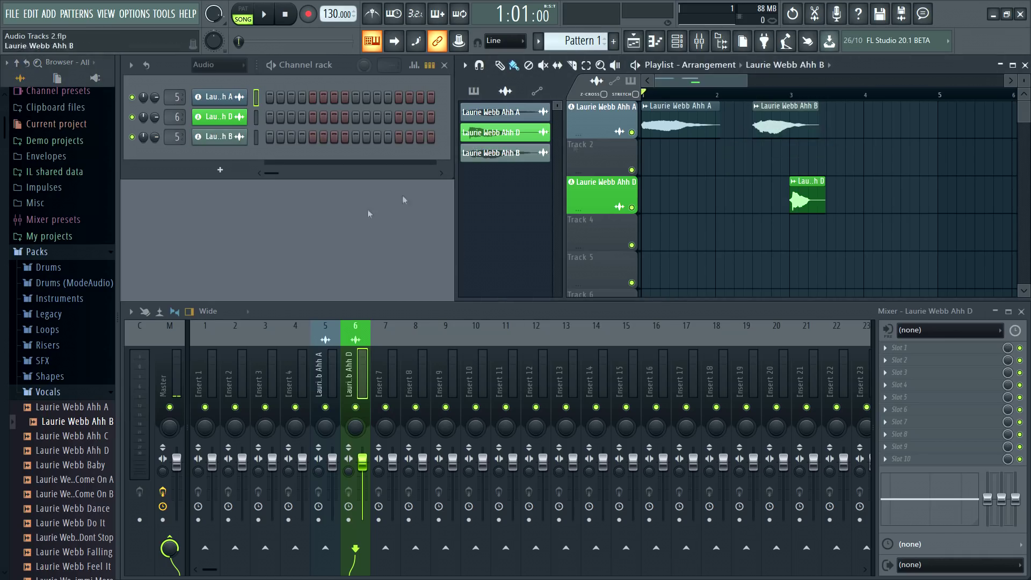
pyautogui.moveTo(65, 522); pyautogui.dragTo(888, 129)
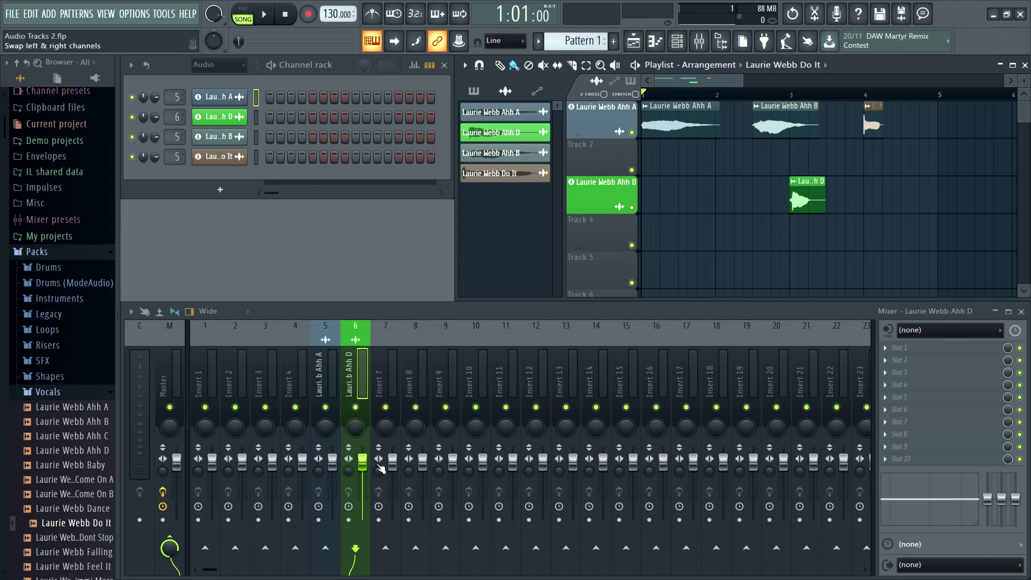
# - Create volume automation clips for the Ahh D (insert 6) and Ahh A (insert 5) faders
pyautogui.rightClick(363, 463)
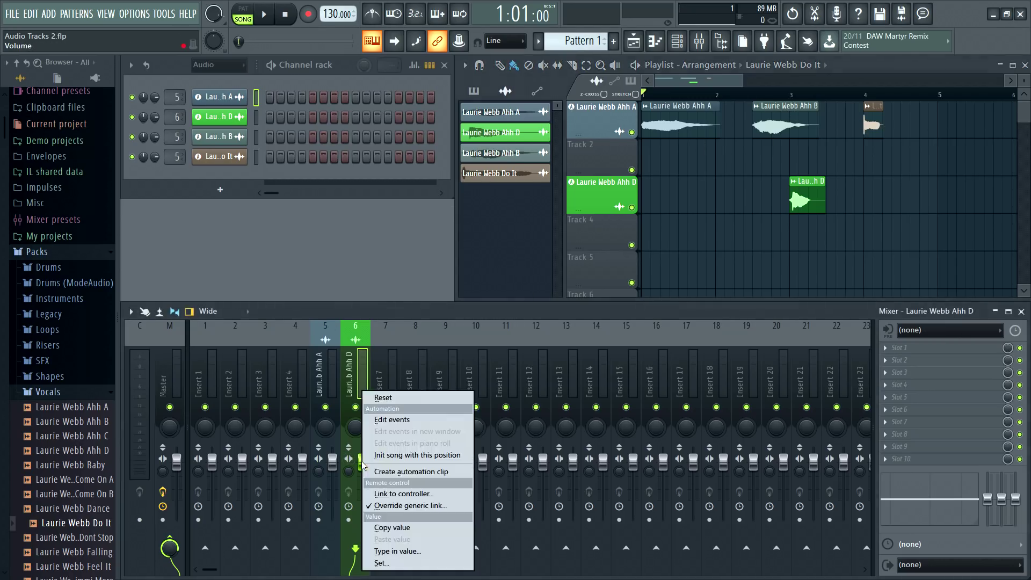
pyautogui.click(397, 474)
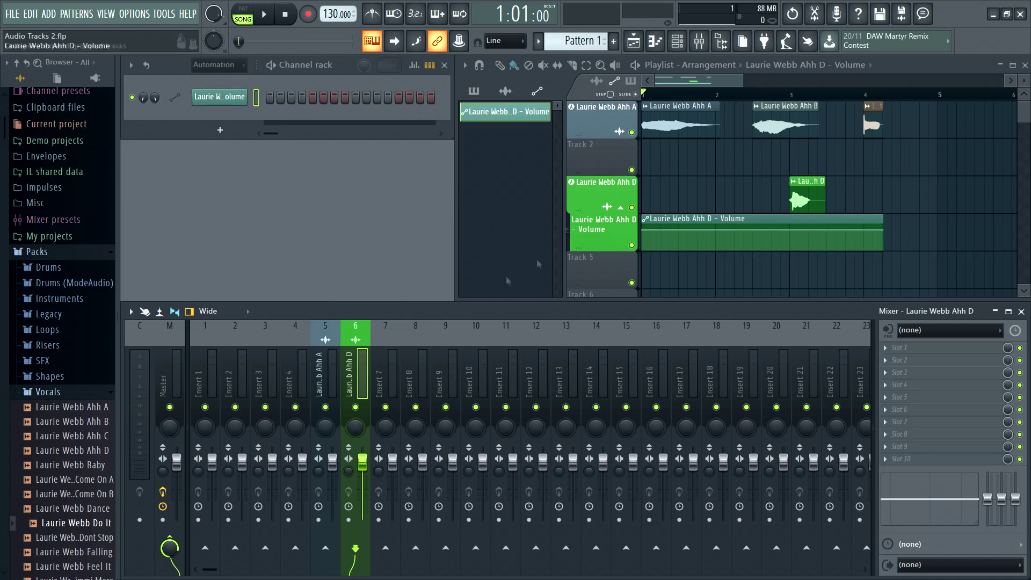
pyautogui.click(324, 376)
pyautogui.rightClick(332, 460)
pyautogui.click(370, 473)
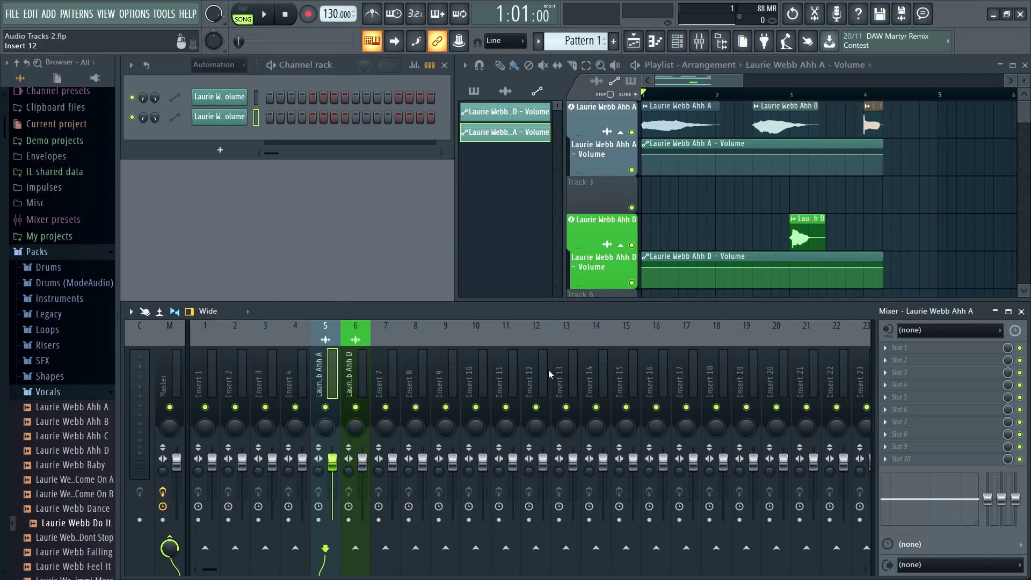
# - Delete the Ahh D track along with its clips, automation and mixer link
pyautogui.rightClick(592, 225)
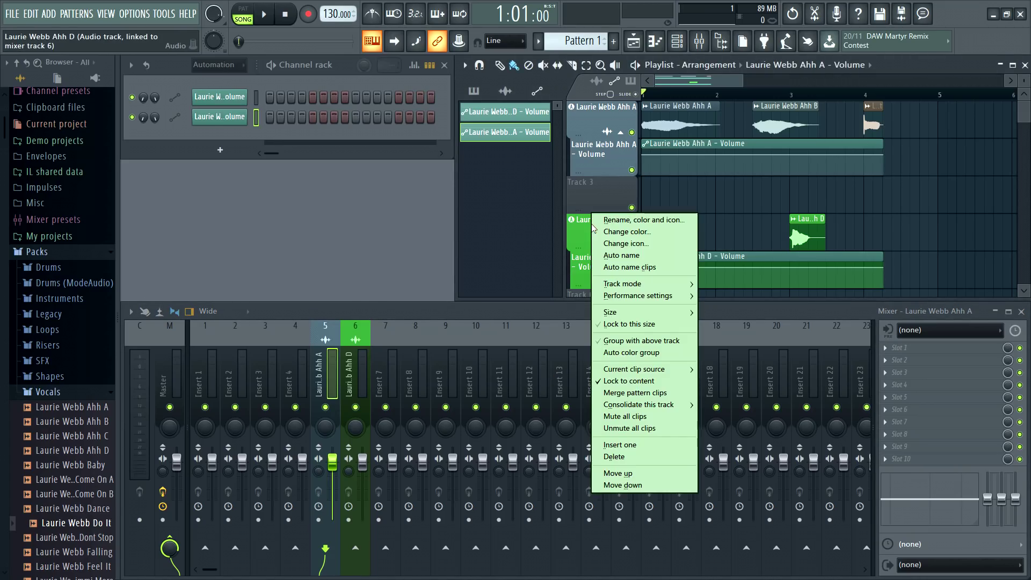
pyautogui.click(628, 456)
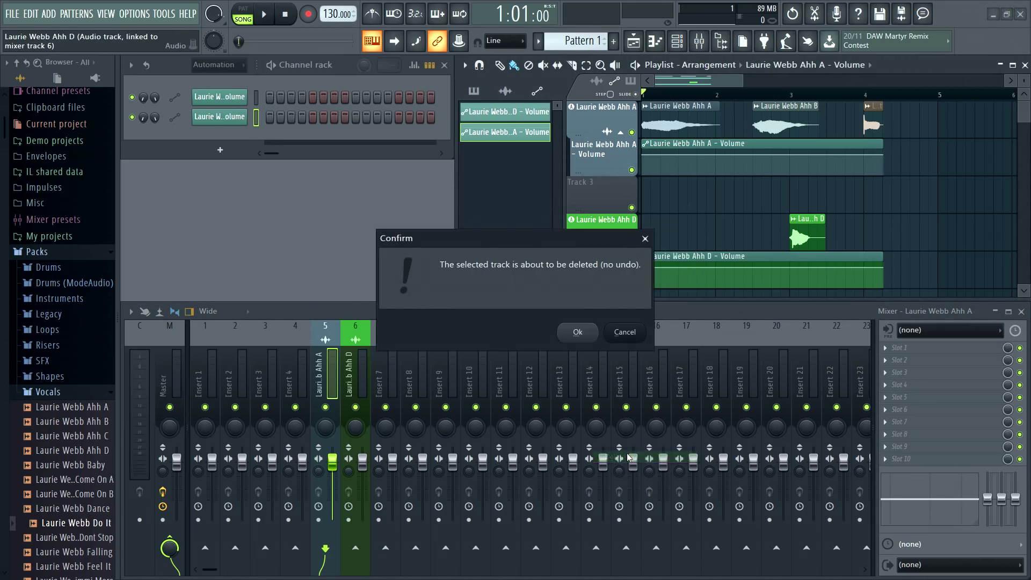
pyautogui.click(578, 332)
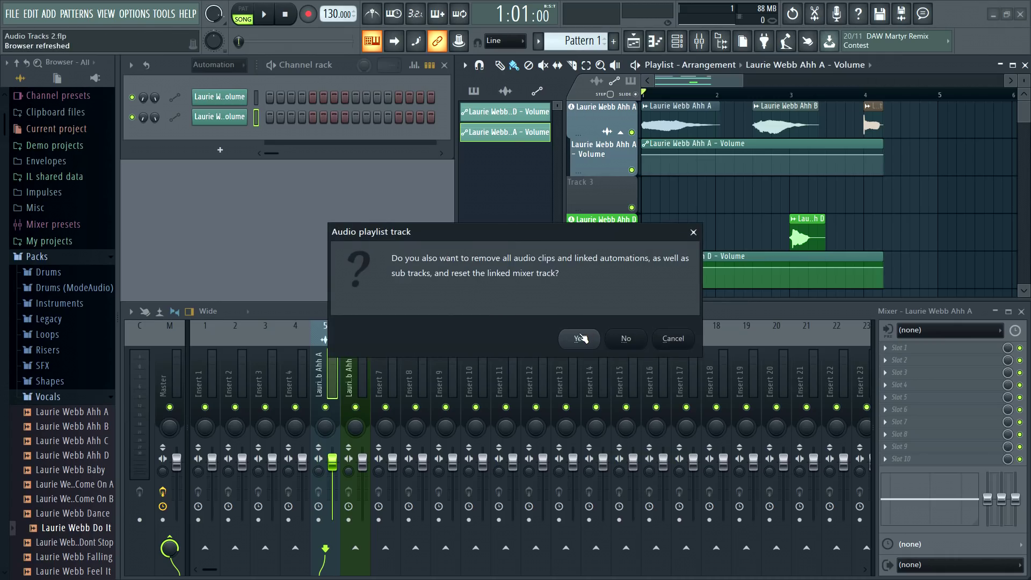
pyautogui.click(580, 338)
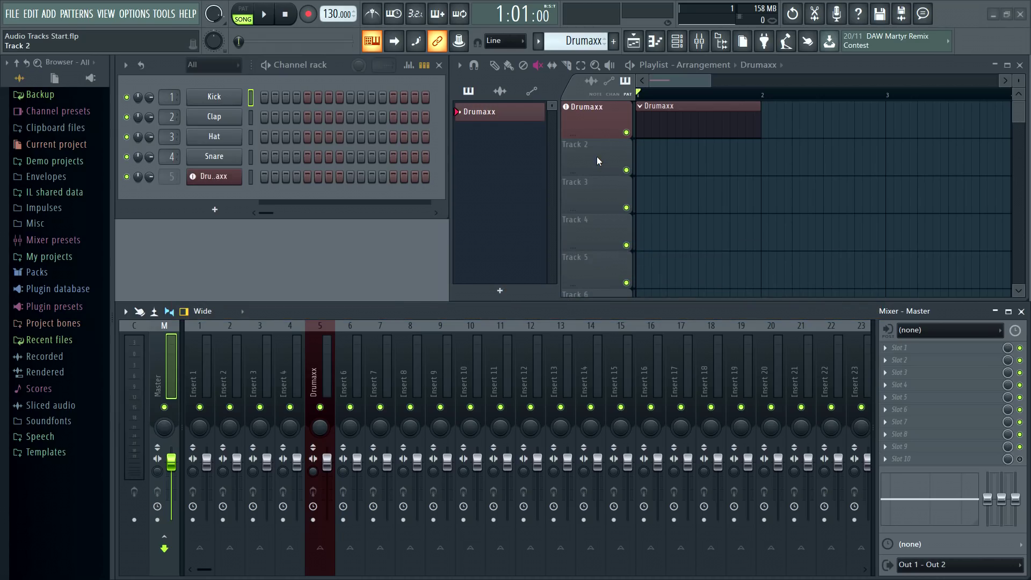
# - Switch Track 2's mode to an audio track linked to mixer Insert 10
pyautogui.rightClick(594, 156)
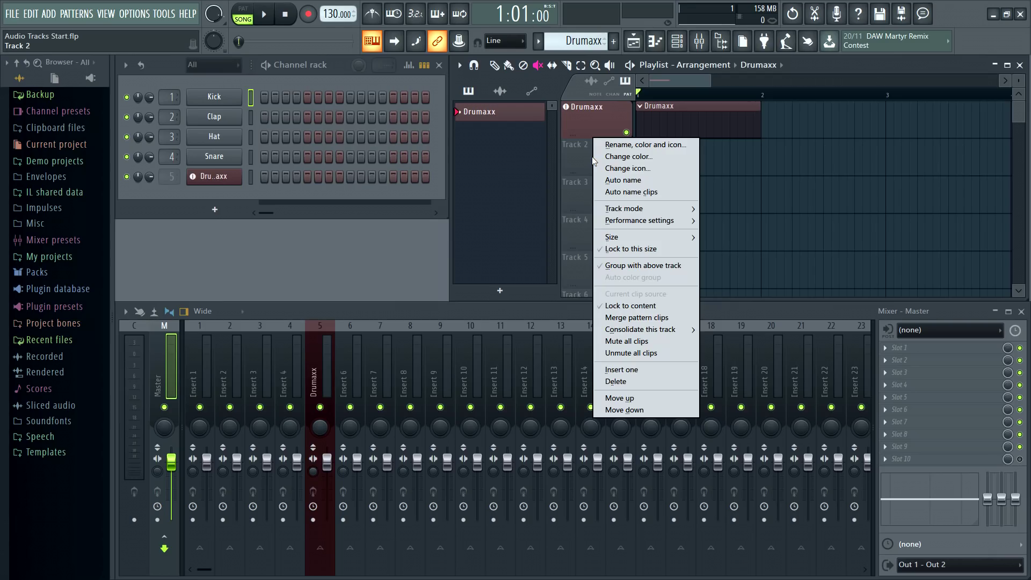
pyautogui.moveTo(630, 207)
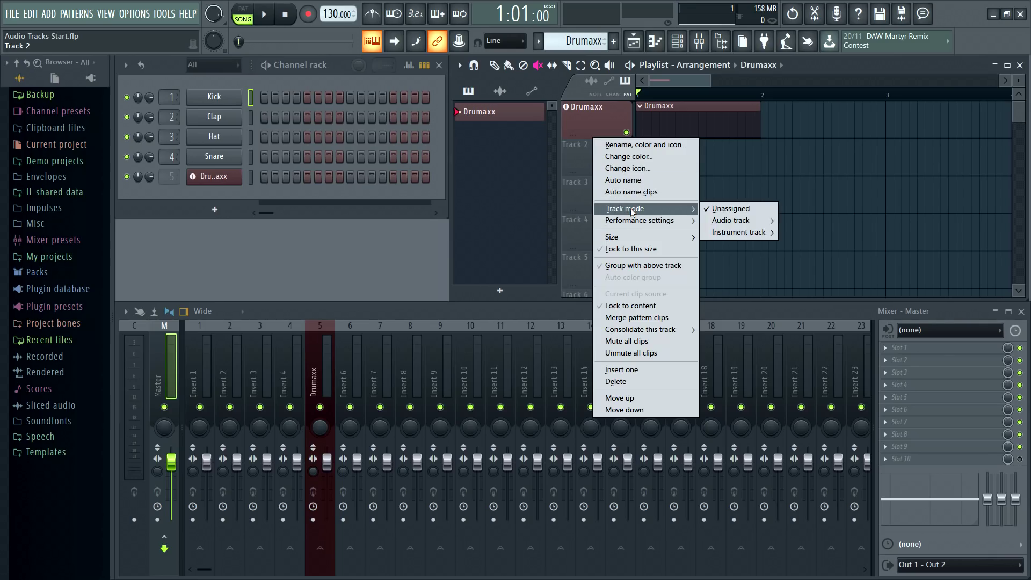
pyautogui.moveTo(726, 220)
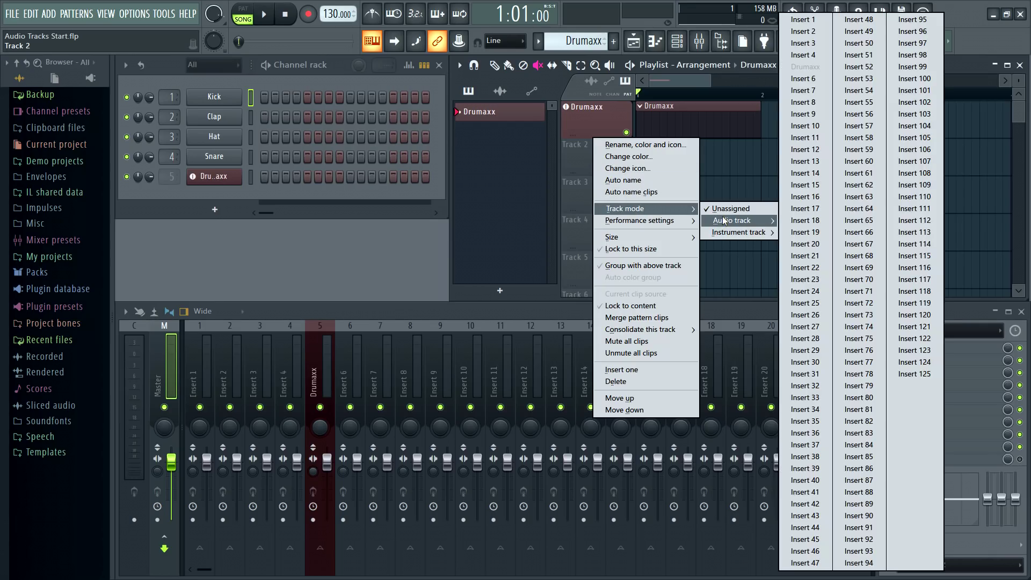
pyautogui.click(807, 126)
# - Open Track 2's name, colour and icon editor and pick an icon for it
pyautogui.rightClick(585, 138)
pyautogui.click(597, 144)
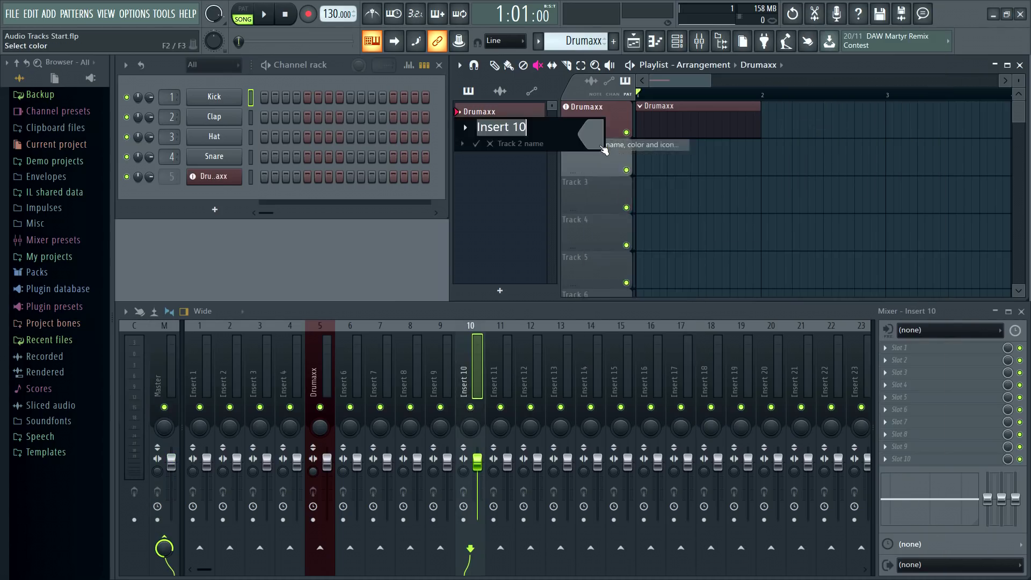
pyautogui.click(465, 128)
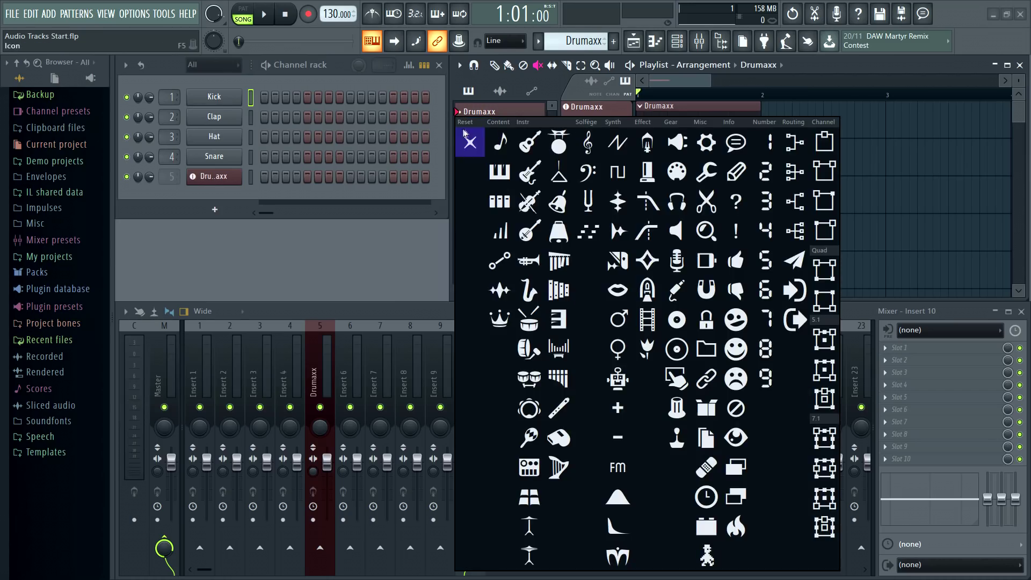
pyautogui.click(647, 260)
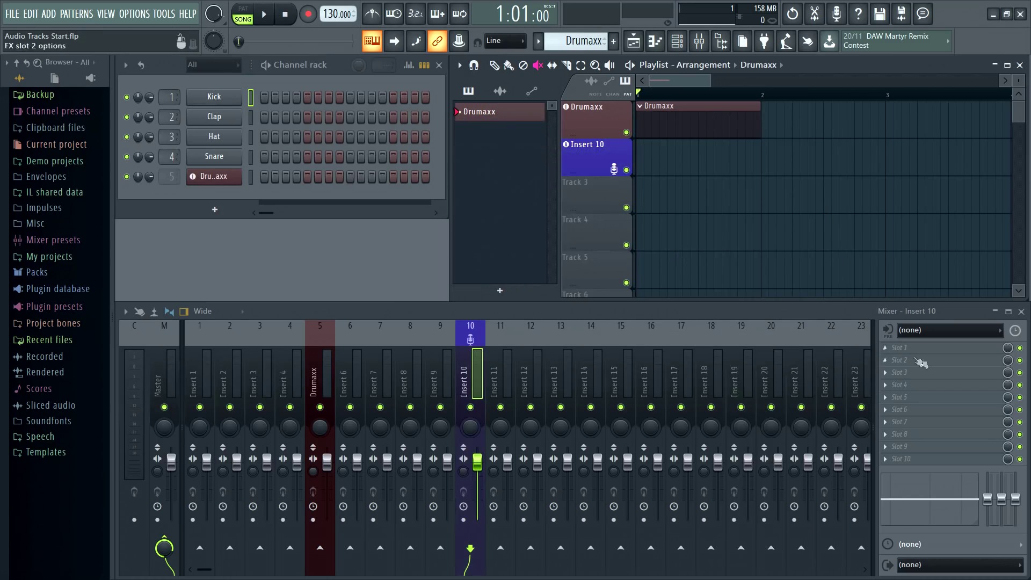
# - Route input In 1 into Insert 10 and leave the track armed for recording
pyautogui.click(940, 335)
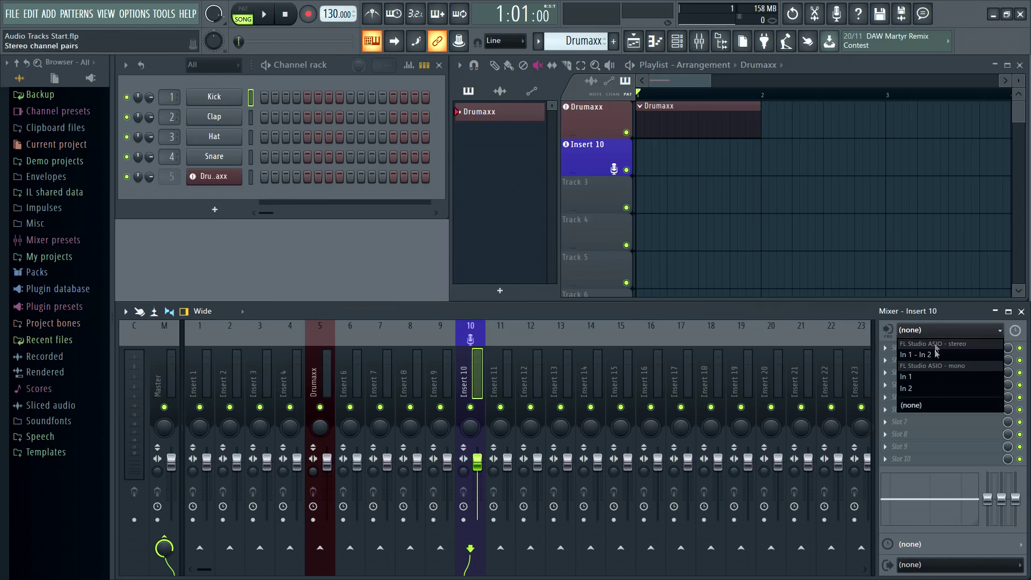
pyautogui.click(928, 378)
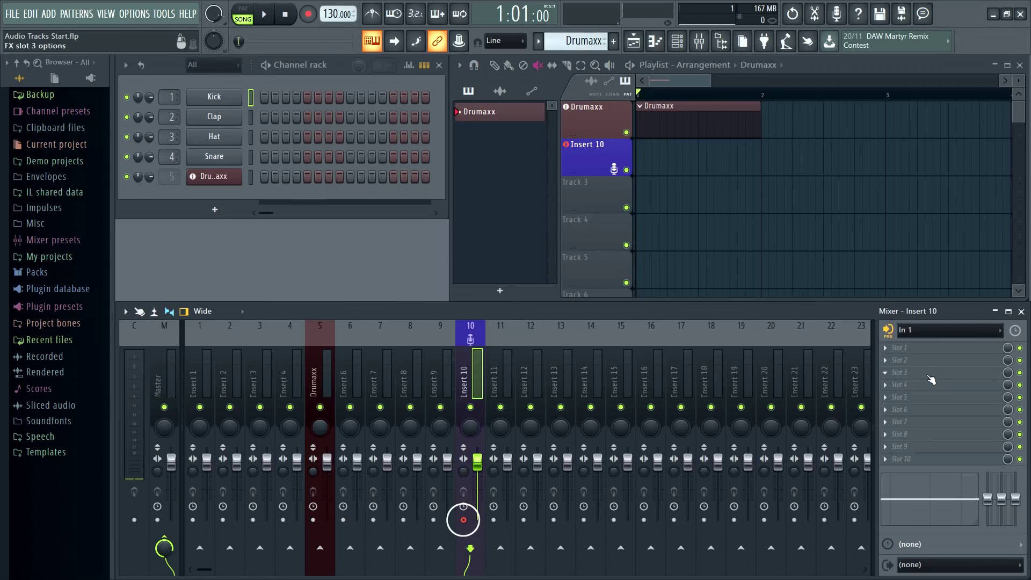
pyautogui.click(567, 146)
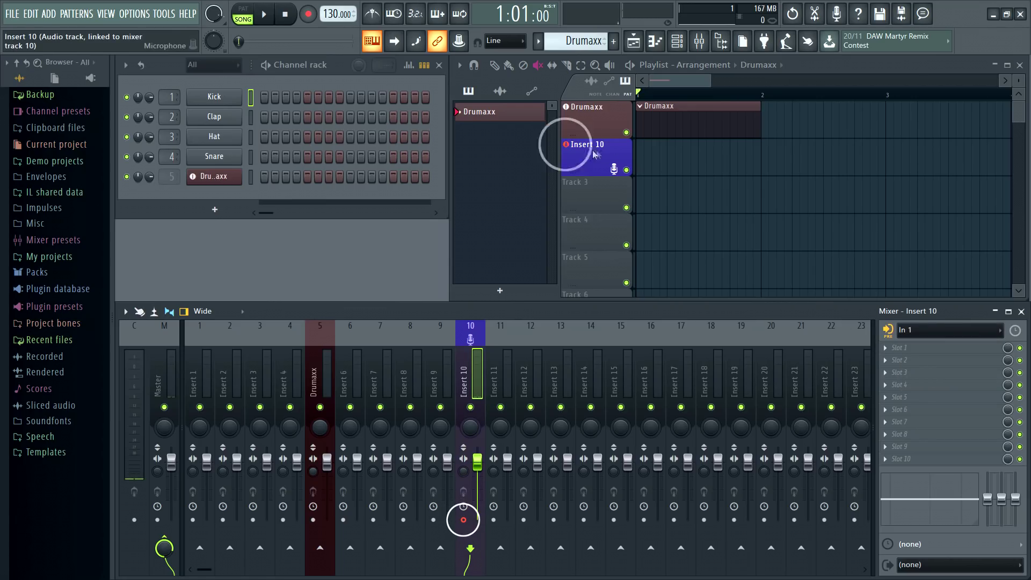
pyautogui.click(463, 520)
pyautogui.click(463, 520)
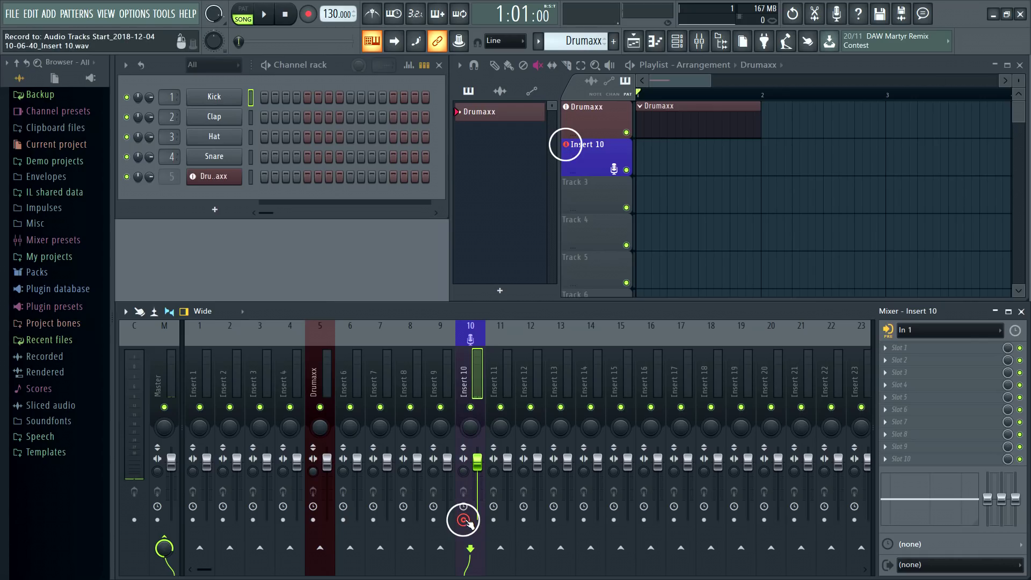
pyautogui.click(463, 520)
pyautogui.click(464, 520)
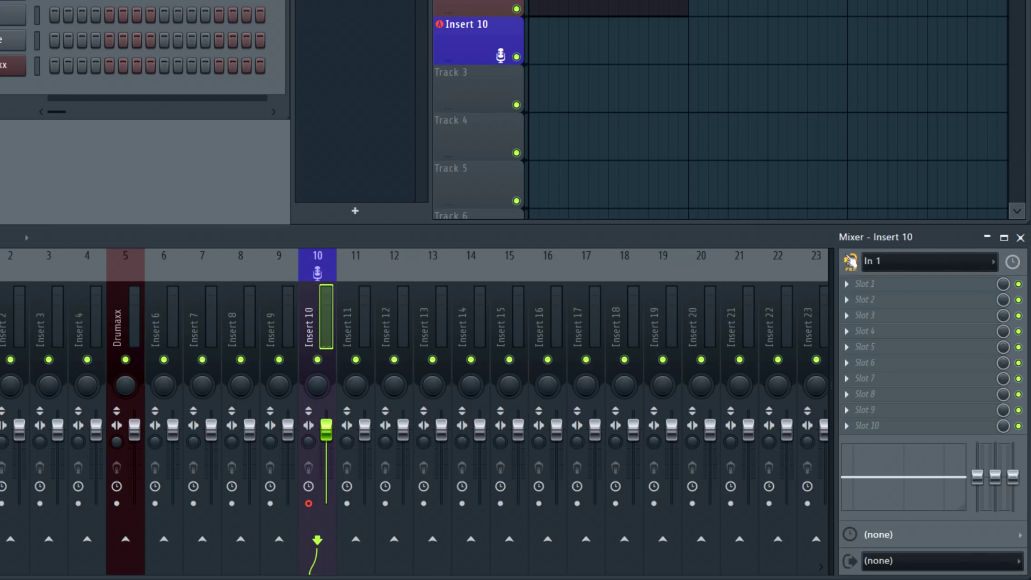
# - Toggle Insert 10's pre/post-effects recording switch back to pre, then select Insert 14
pyautogui.click(850, 262)
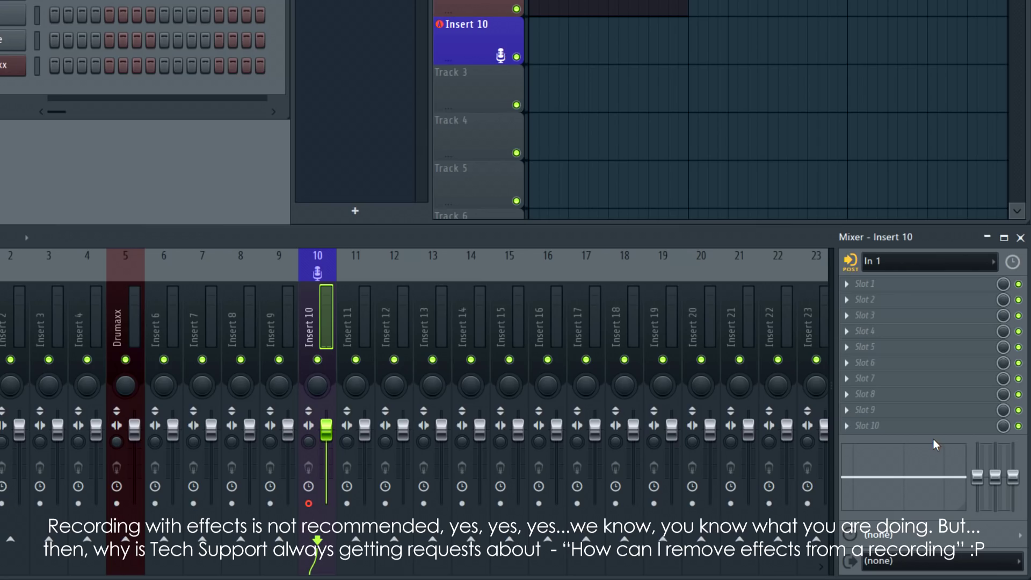
pyautogui.click(857, 265)
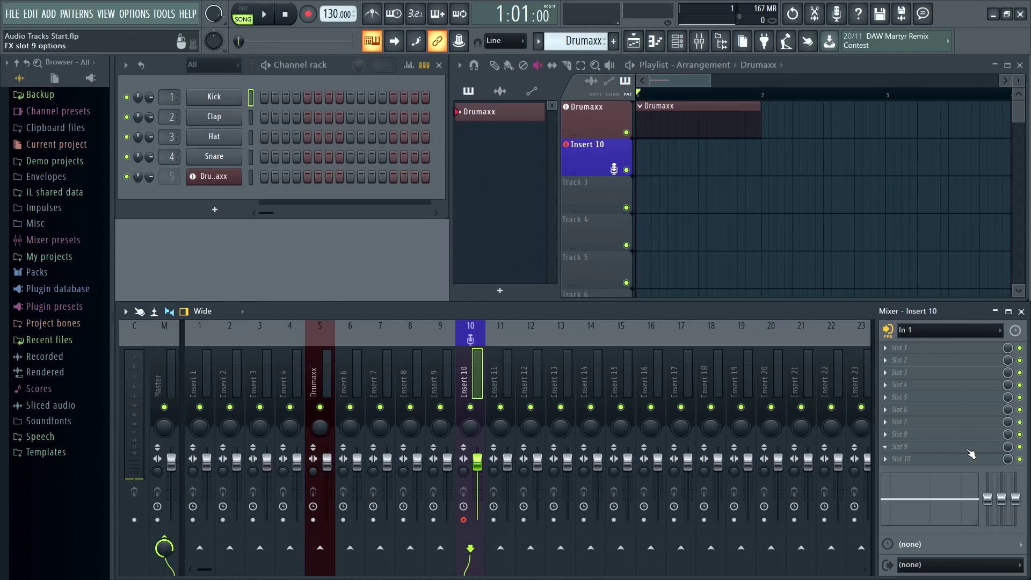
pyautogui.click(599, 380)
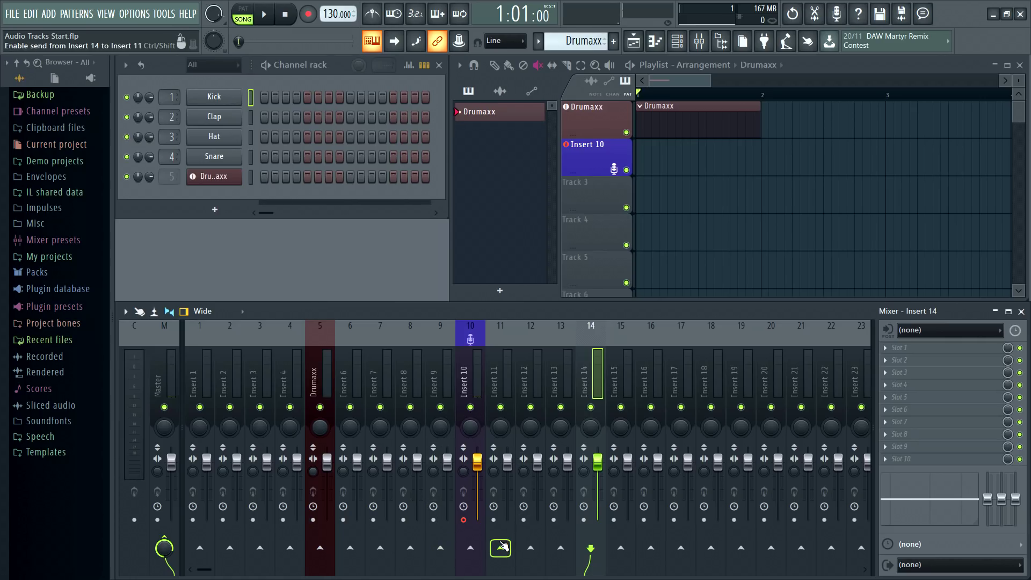
# - Record a first audio take onto Insert 10 with recording mode enabled
pyautogui.click(477, 375)
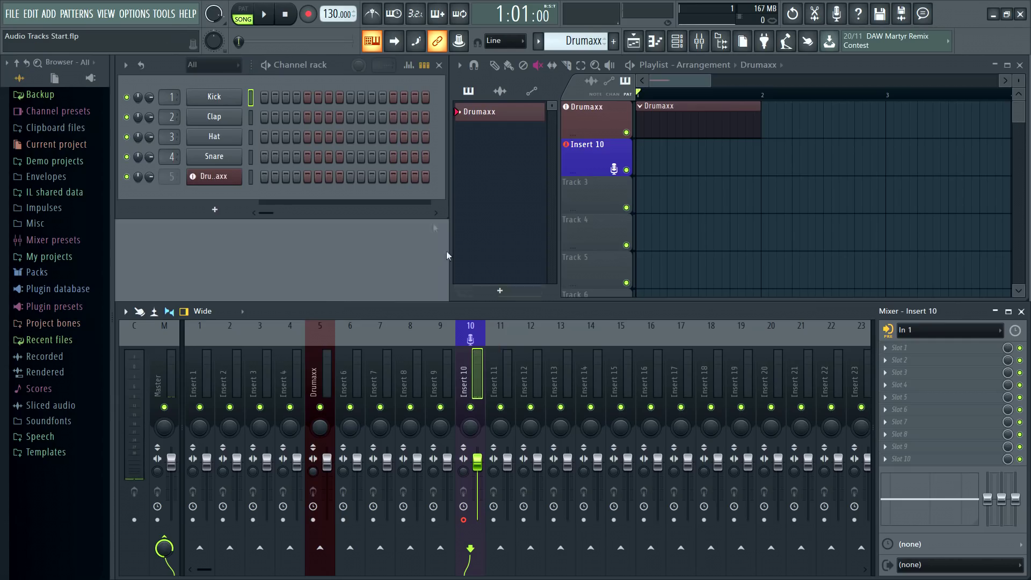
pyautogui.click(312, 18)
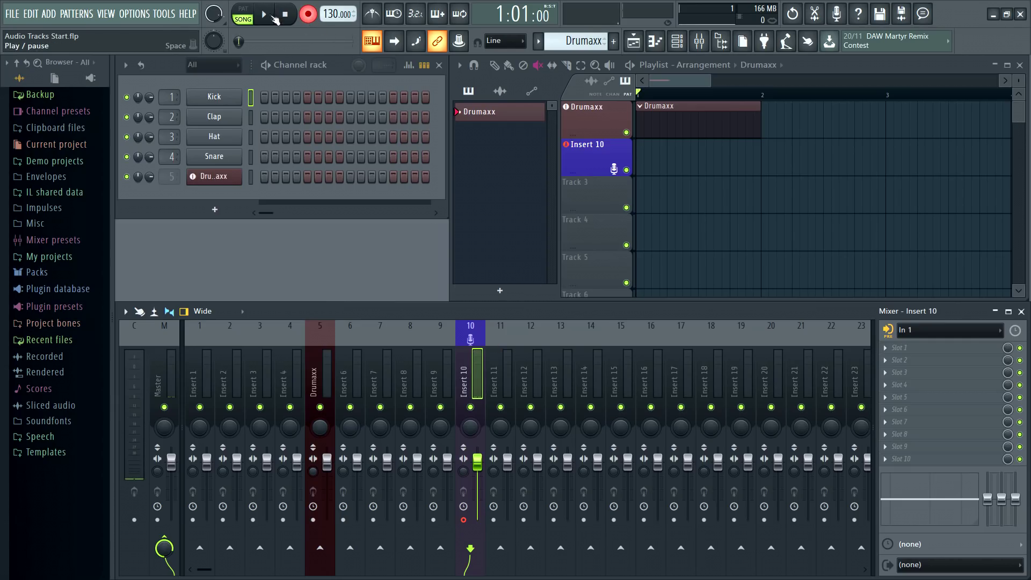
pyautogui.click(266, 16)
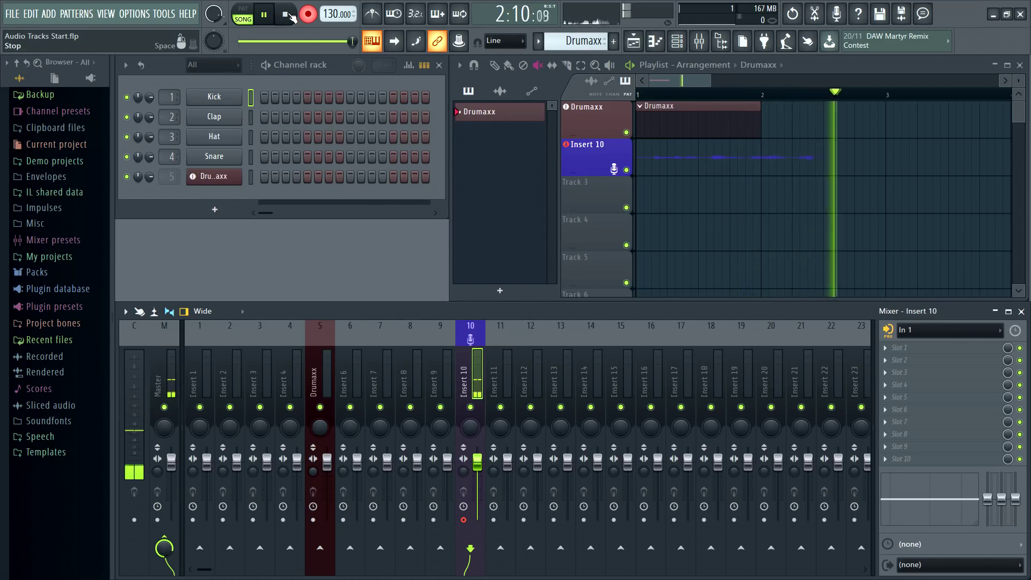
pyautogui.click(289, 16)
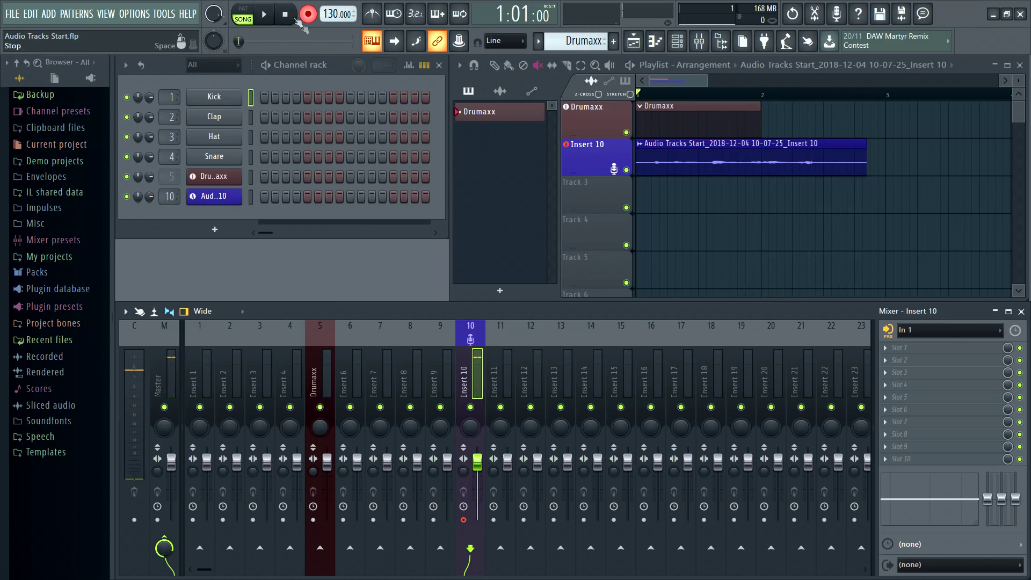
# - Enable auto-muting of earlier takes and record a second and third take
pyautogui.click(464, 16)
pyautogui.press('space')
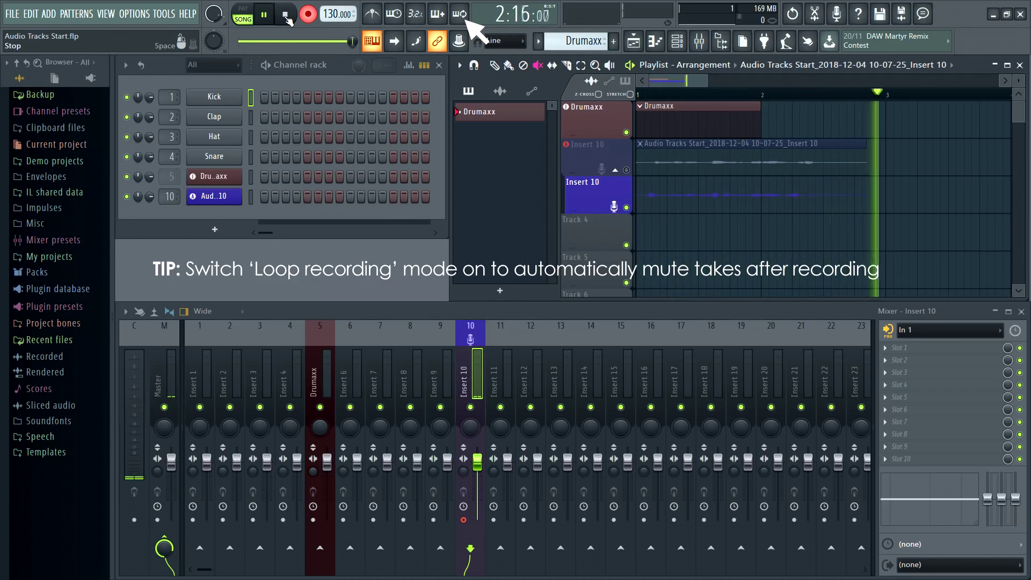
pyautogui.click(285, 15)
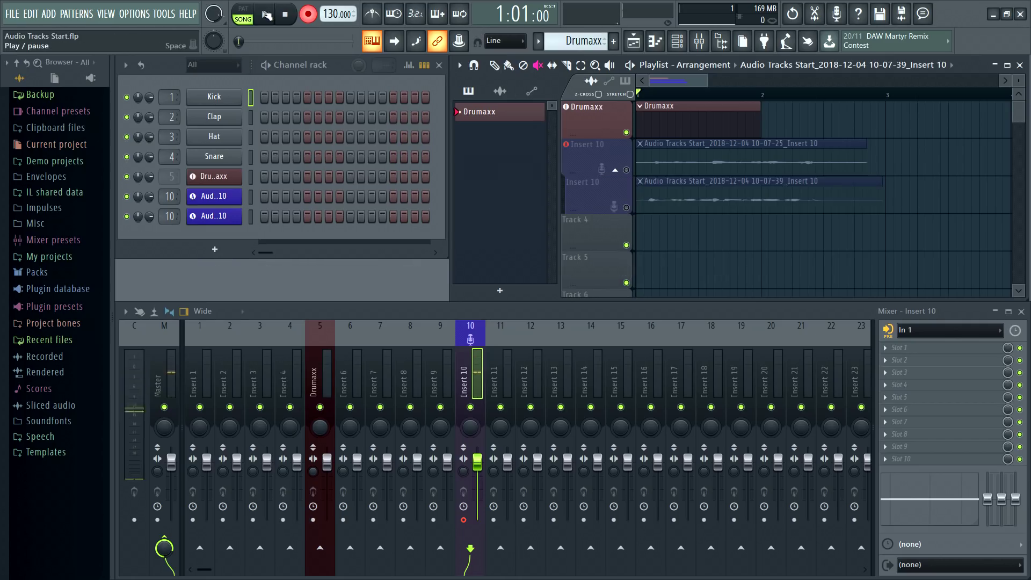
pyautogui.click(265, 14)
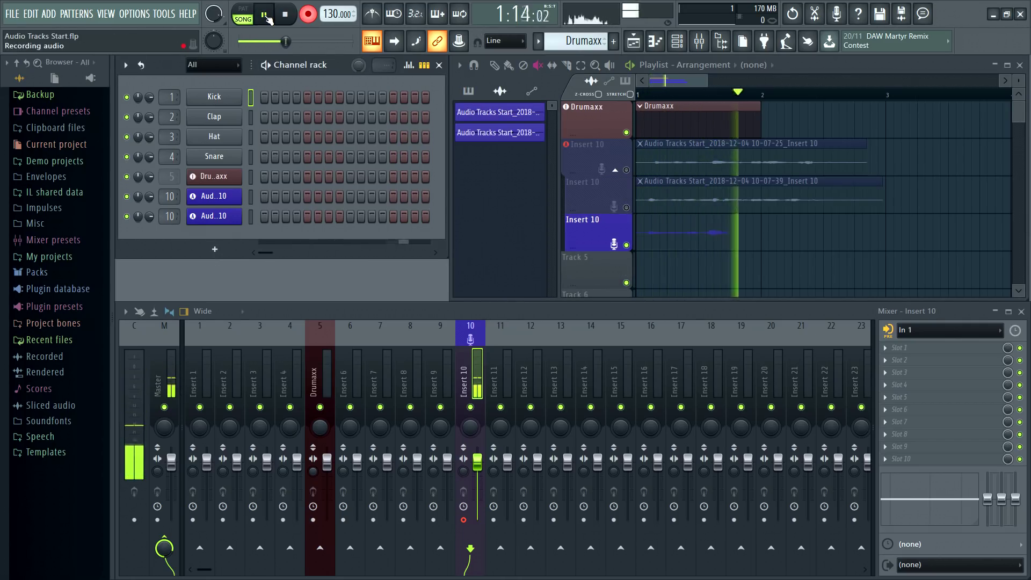
pyautogui.click(288, 16)
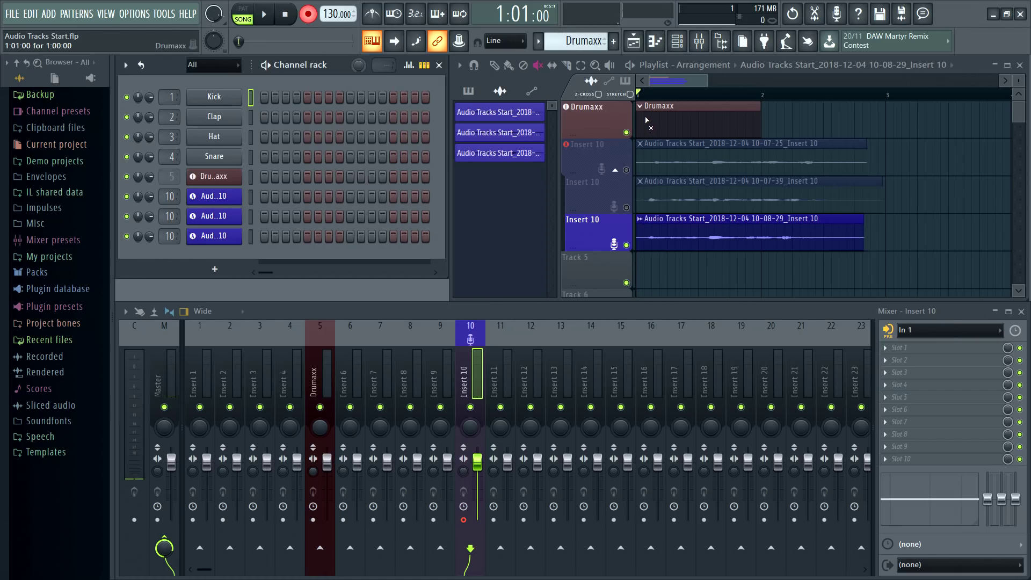
# - Delete the Insert 10 track and remove its recorded audio clips and channels too
pyautogui.rightClick(584, 139)
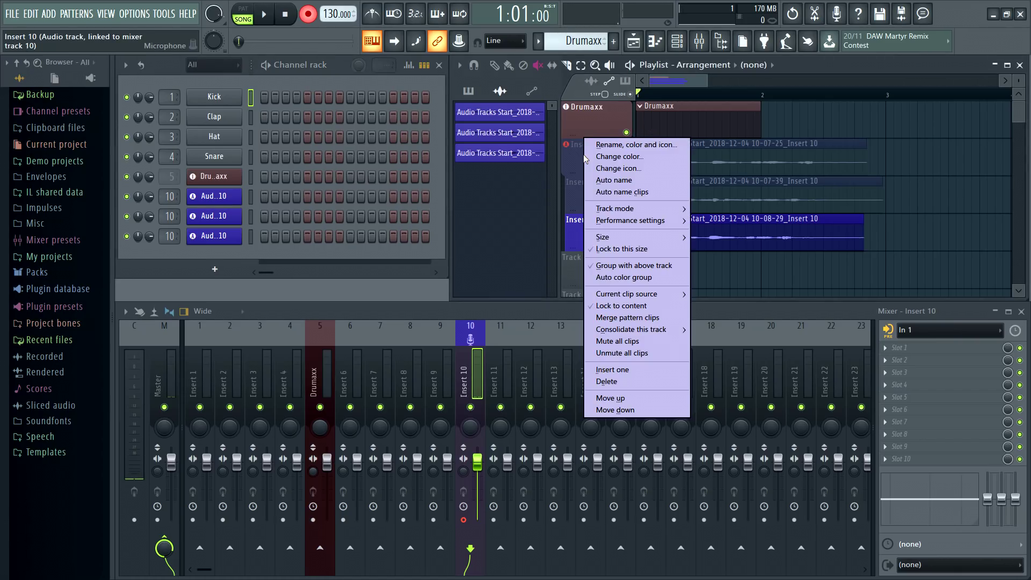
pyautogui.click(628, 382)
pyautogui.click(583, 337)
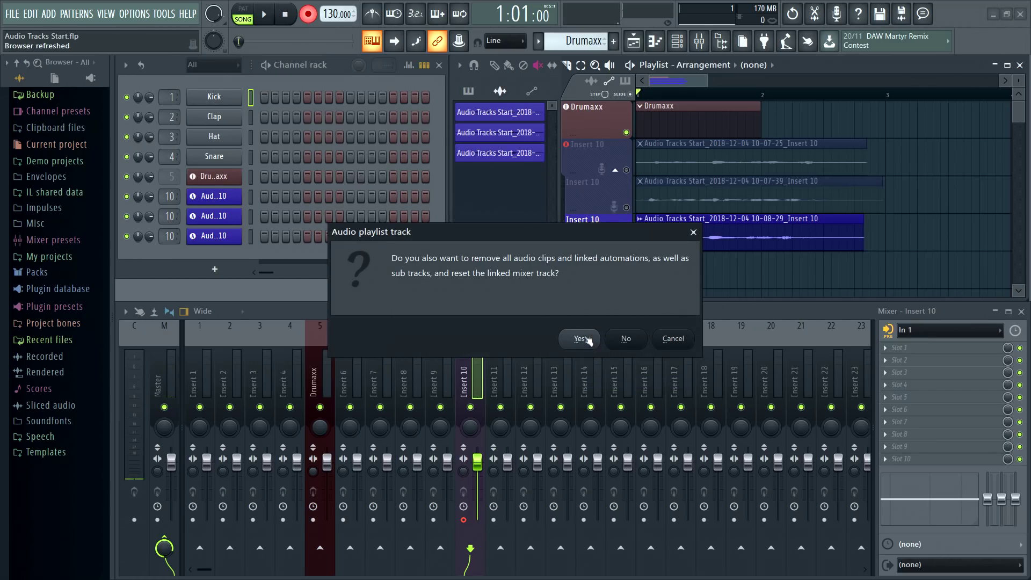
pyautogui.click(581, 338)
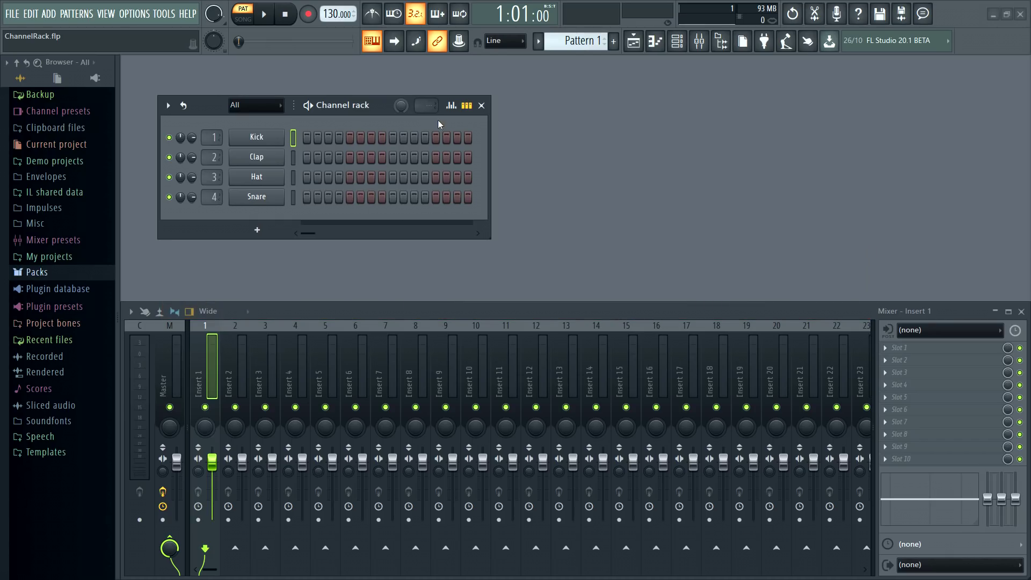
# - Widen the Channel rack and lengthen the pattern to 38 steps via the length field
pyautogui.moveTo(489, 145); pyautogui.dragTo(984, 186)
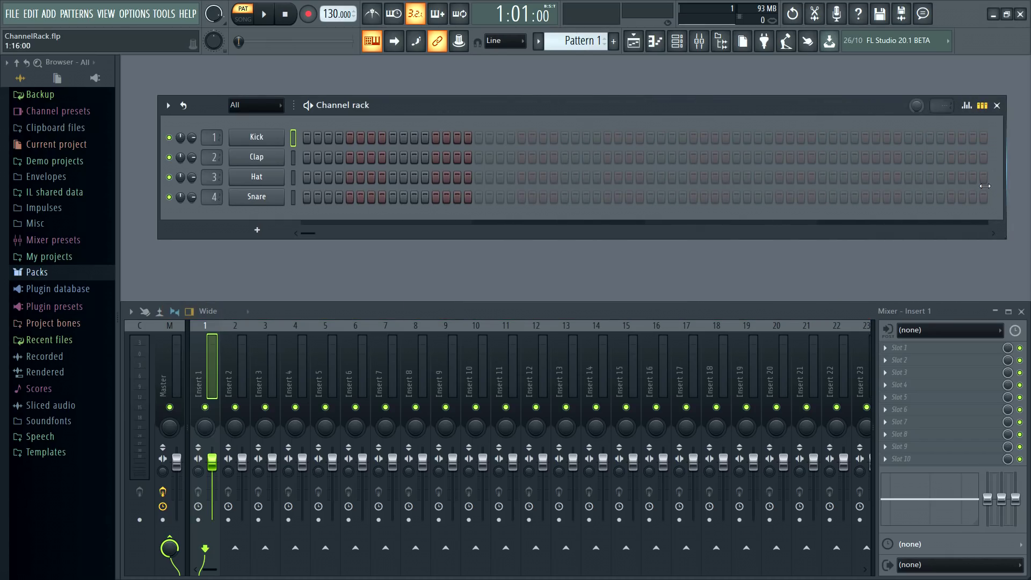
pyautogui.moveTo(943, 105); pyautogui.dragTo(942, 64)
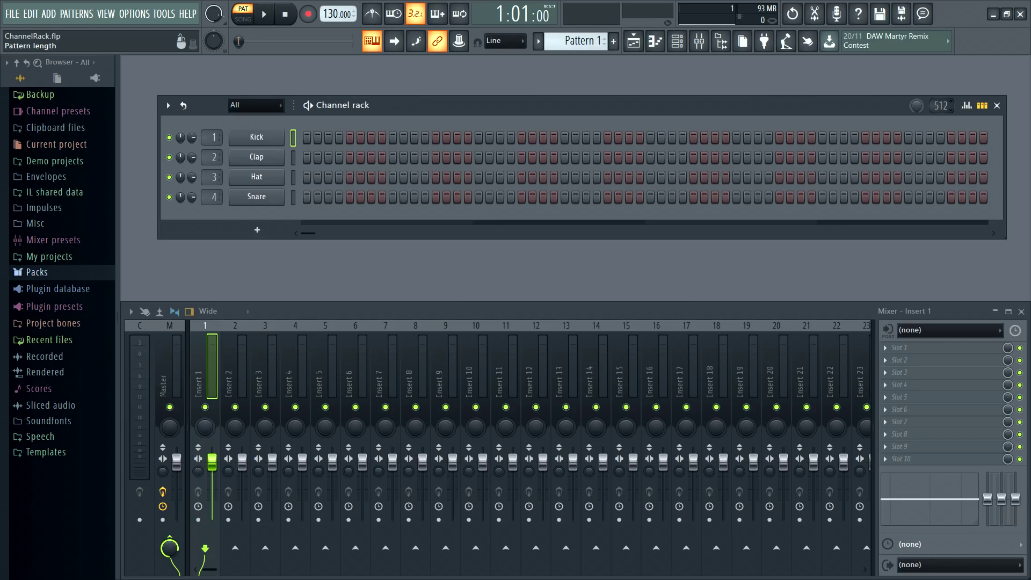
pyautogui.click(942, 107)
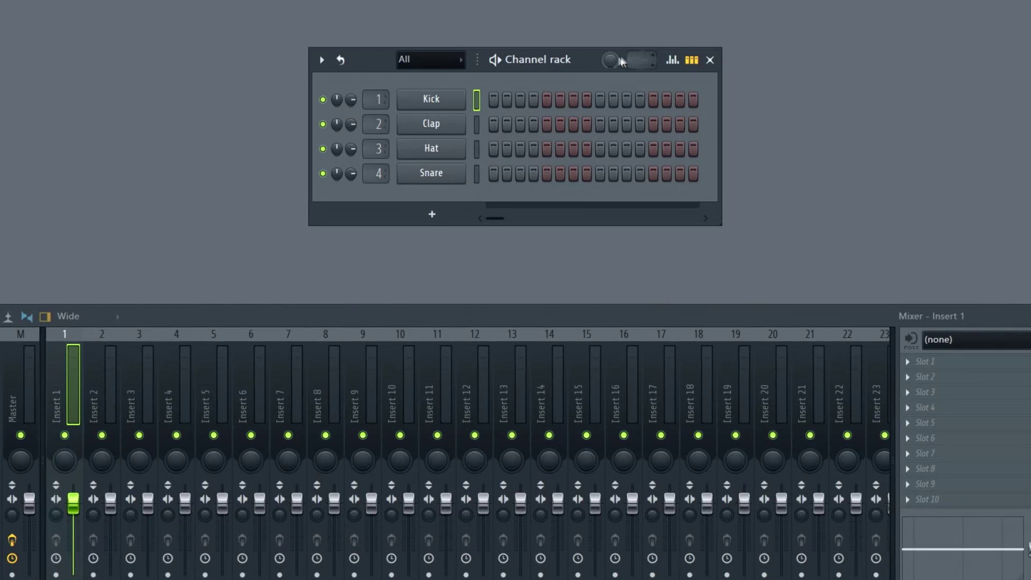
# - Fill every Hat step and raise the Channel rack swing amount while playing
pyautogui.moveTo(611, 59); pyautogui.dragTo(611, 26)
pyautogui.moveTo(494, 152); pyautogui.dragTo(693, 149)
pyautogui.press('space')
pyautogui.moveTo(608, 65)
pyautogui.mouseDown()
pyautogui.moveTo(607, 32)
pyautogui.moveTo(607, 56)
pyautogui.mouseUp()
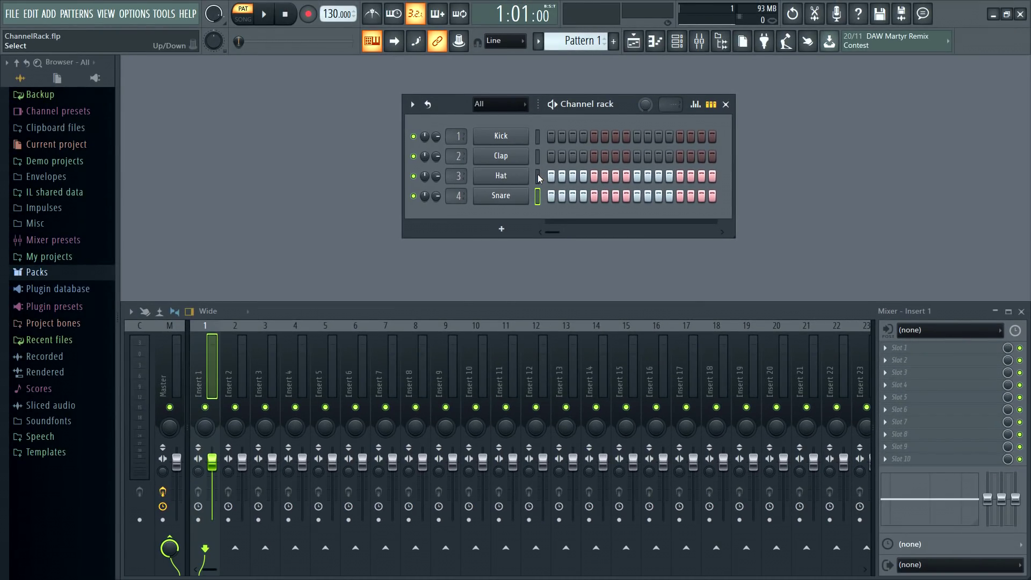
# - Select both Hat and Snare channels and apply a custom swing mix to them
pyautogui.click(513, 180)
pyautogui.click(510, 196)
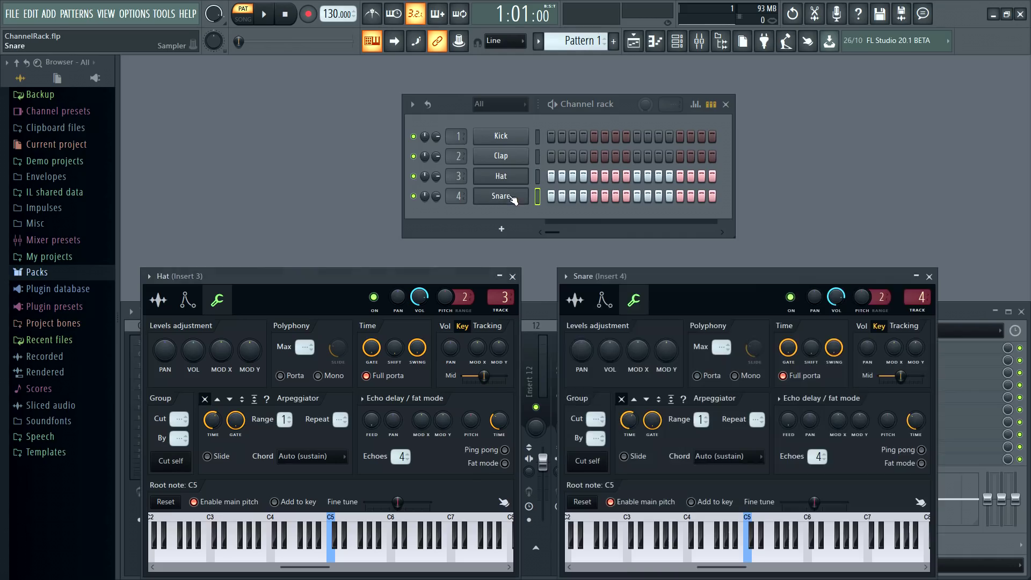
pyautogui.click(537, 177)
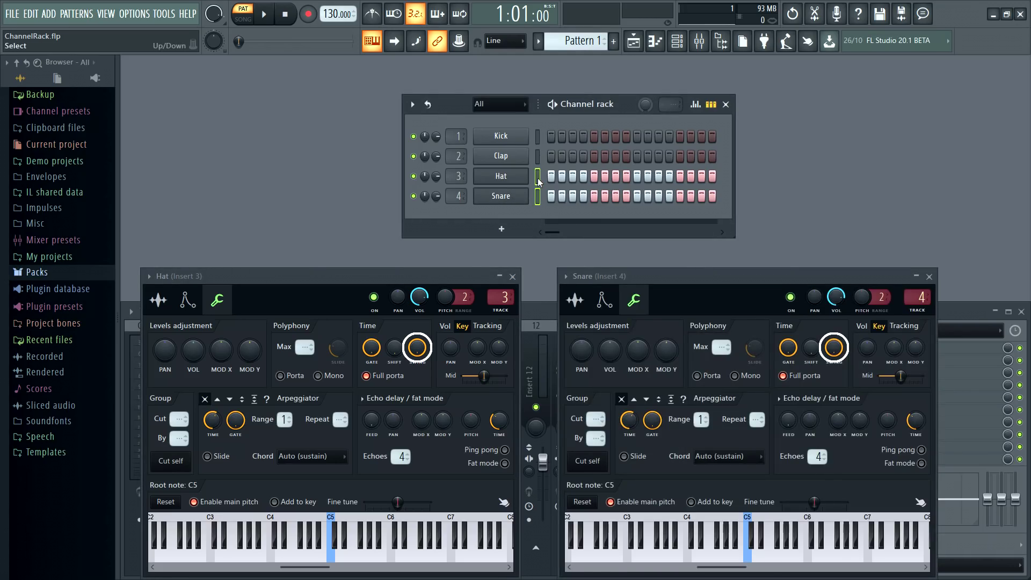
pyautogui.click(412, 105)
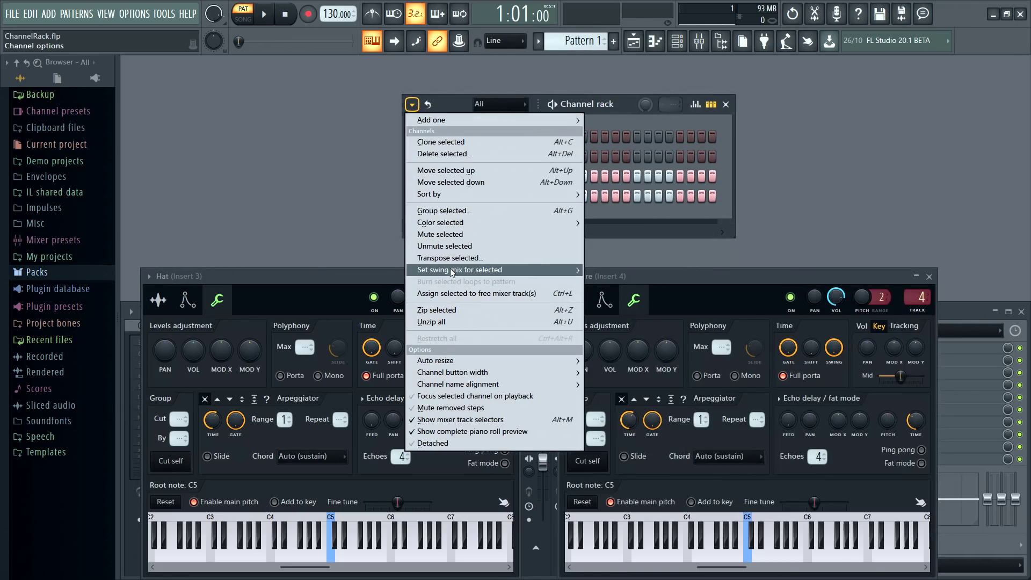
pyautogui.moveTo(457, 274)
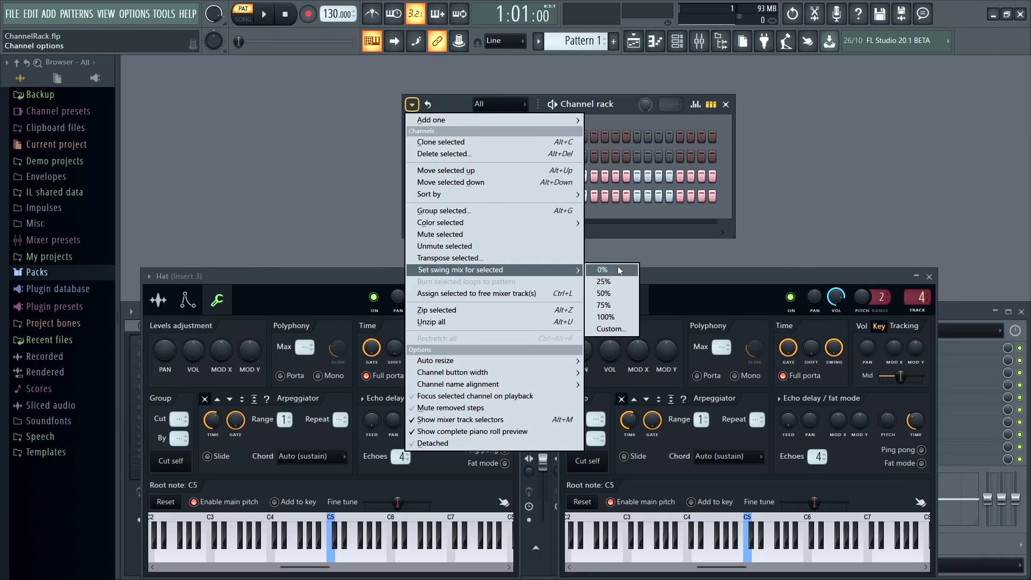
pyautogui.click(612, 330)
# - Play back to hear the swing, then close the Hat and Snare settings windows
pyautogui.press('space')
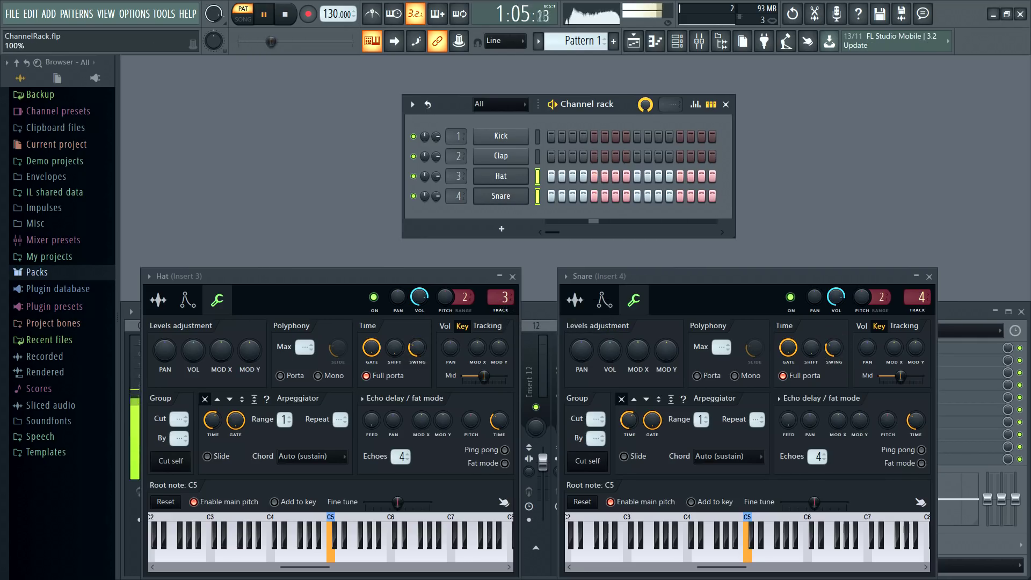
pyautogui.press('space')
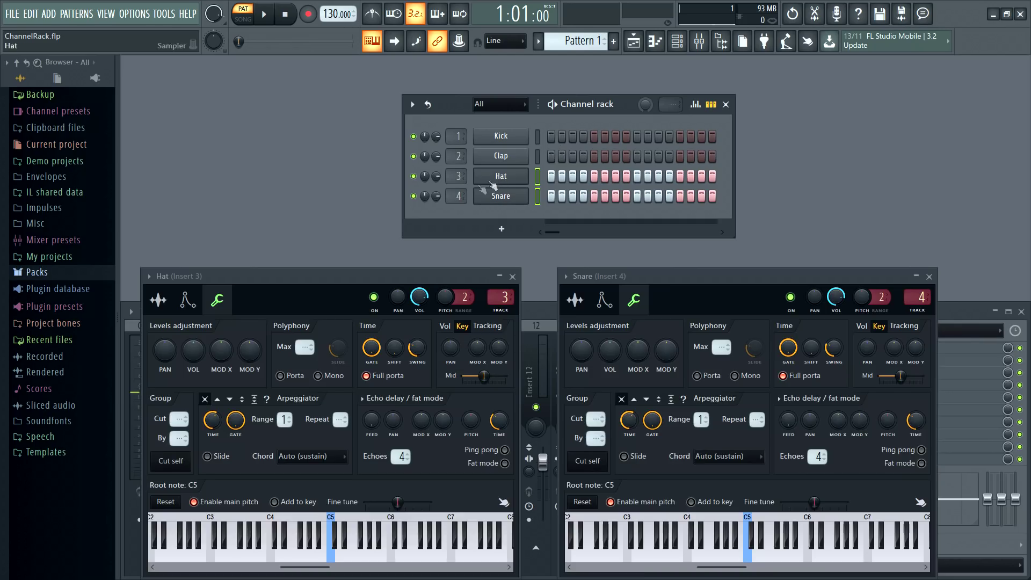
pyautogui.click(491, 182)
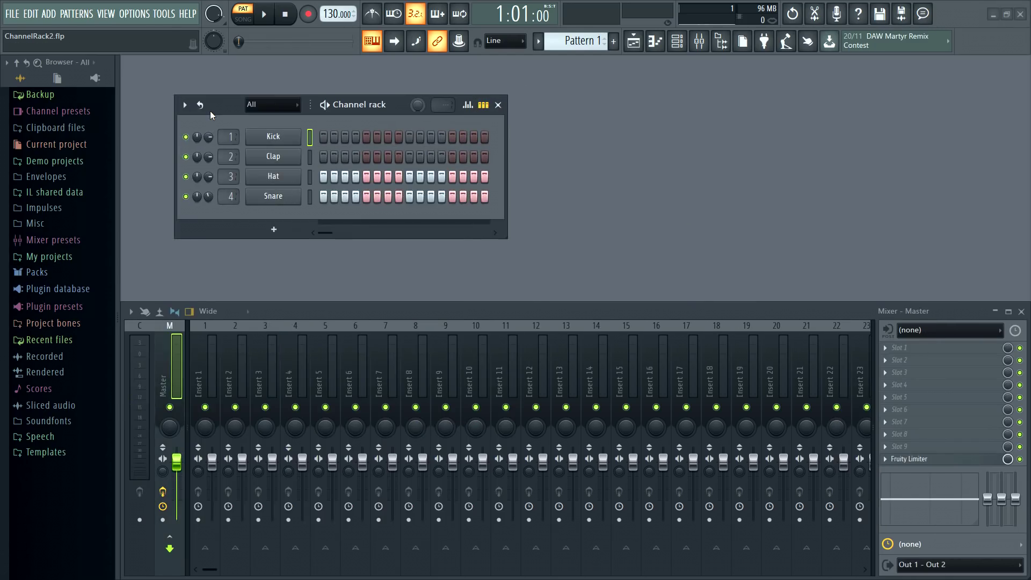
# - Turn on Channel rack looping and browse to Packs > Drums > Kicks
pyautogui.click(202, 106)
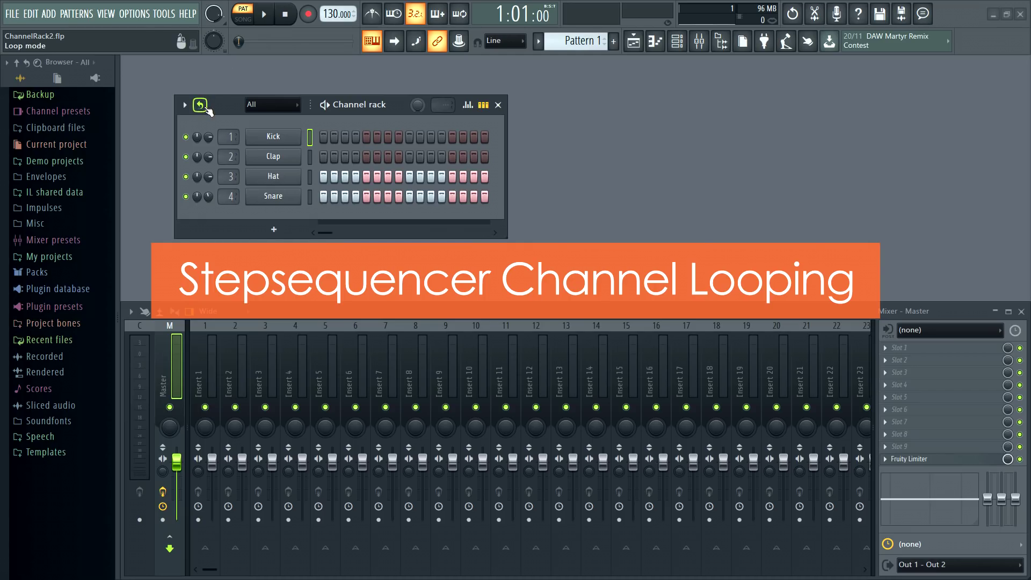
pyautogui.click(310, 197)
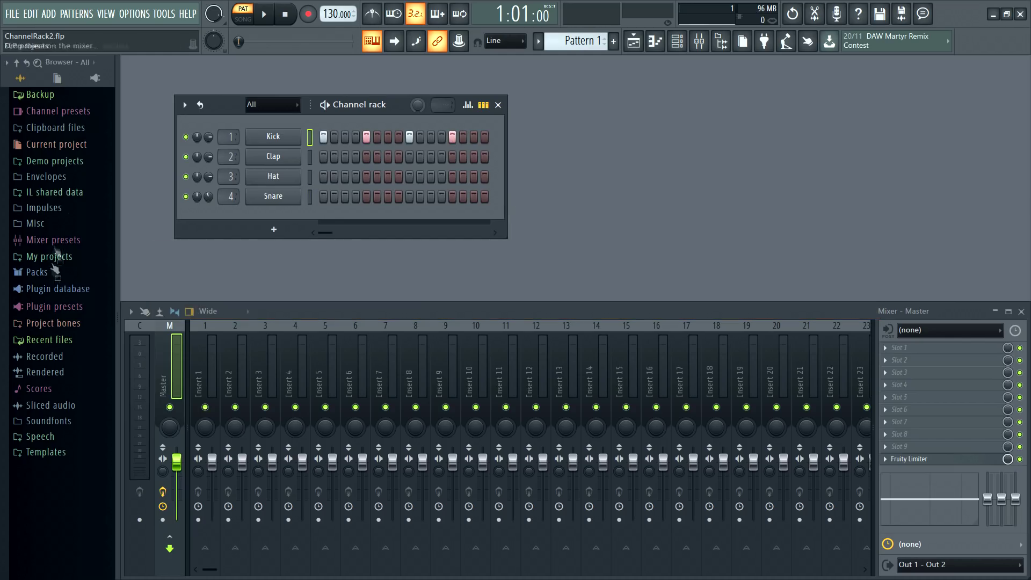
pyautogui.click(37, 271)
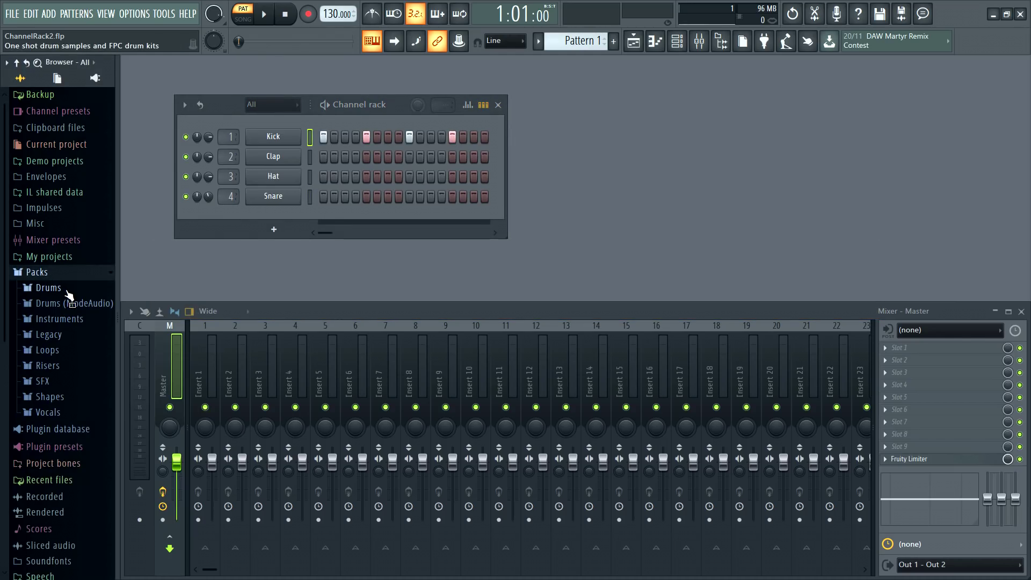
pyautogui.click(68, 290)
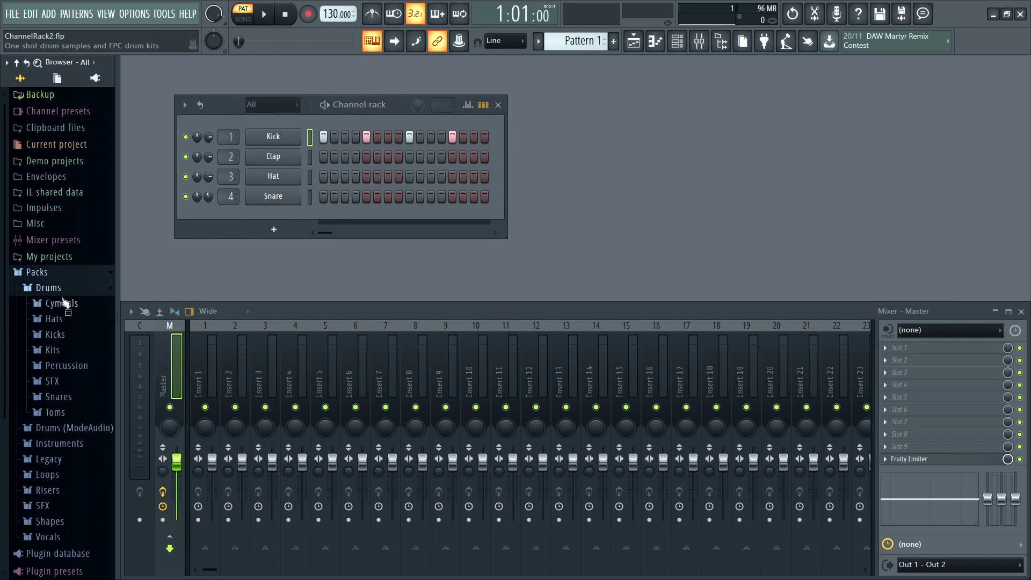
pyautogui.click(69, 334)
# - Preview several Minimal Kick samples and load Minimal Kick 30 onto the Kick channel
pyautogui.scroll(-20, 69, 334)
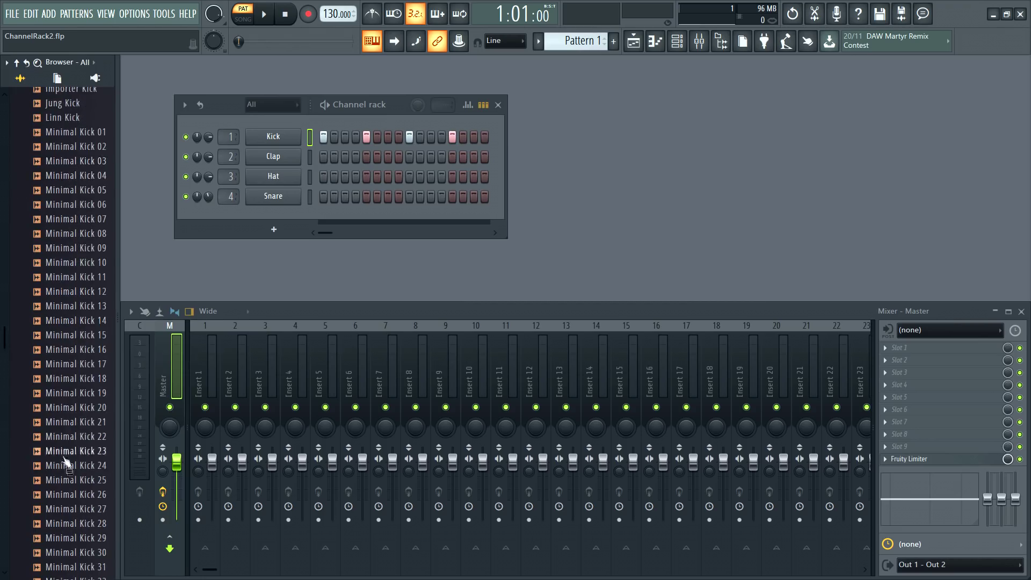
pyautogui.scroll(16, 70, 460)
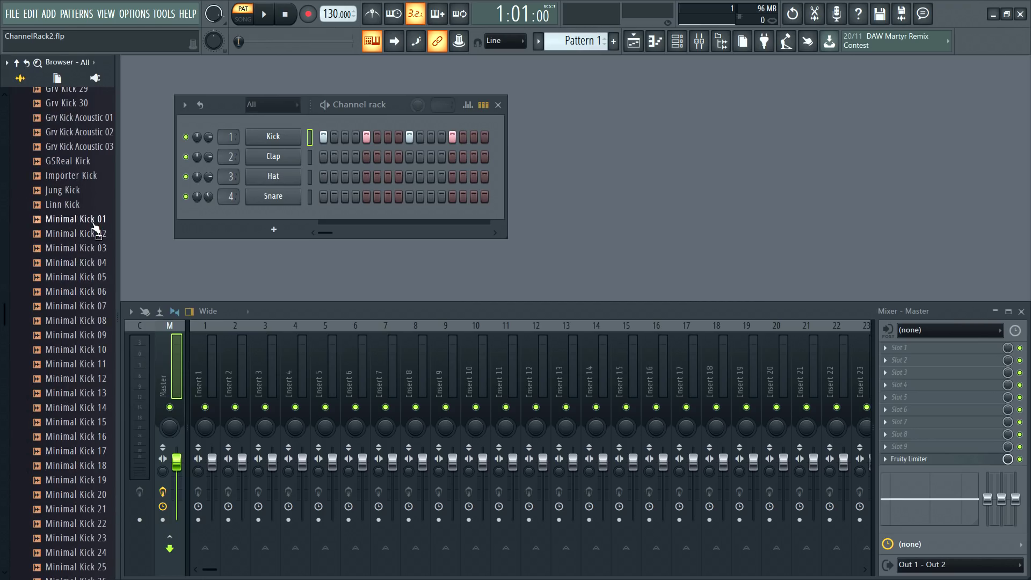
pyautogui.click(84, 219)
pyautogui.click(83, 276)
pyautogui.click(80, 363)
pyautogui.click(80, 465)
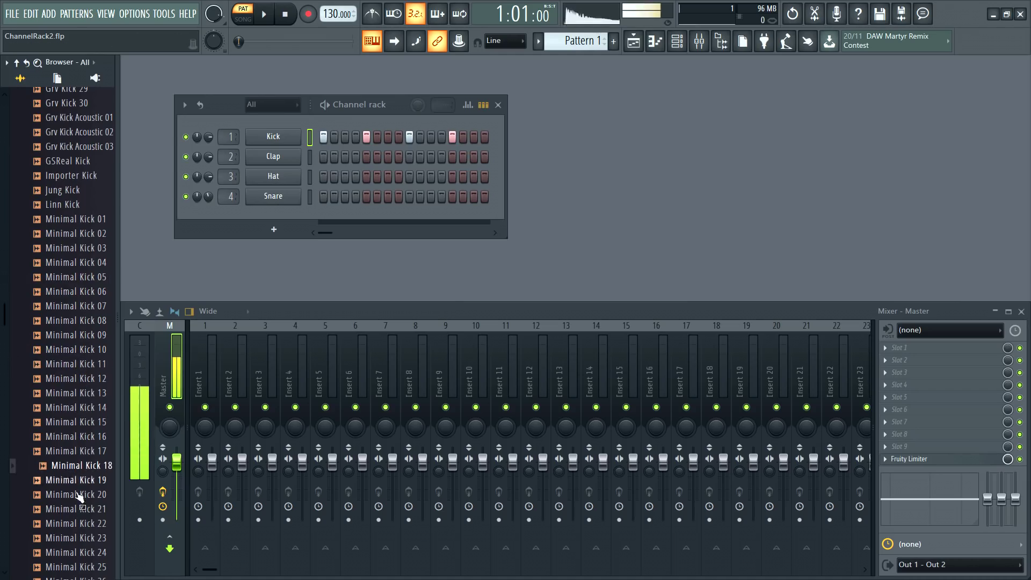
pyautogui.click(79, 540)
pyautogui.scroll(-6, 75, 529)
pyautogui.click(81, 495)
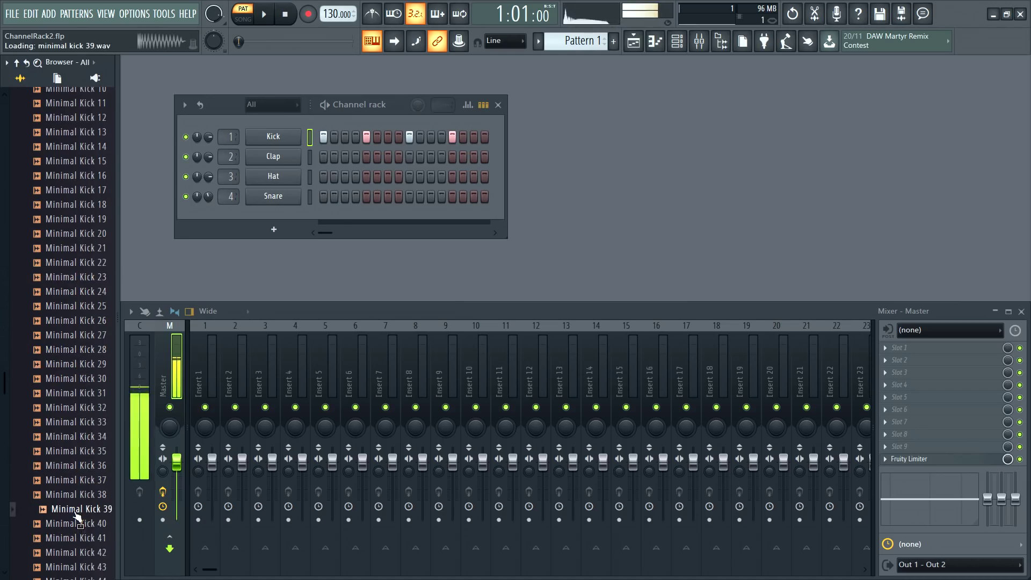
pyautogui.click(78, 510)
pyautogui.moveTo(75, 378); pyautogui.dragTo(273, 136)
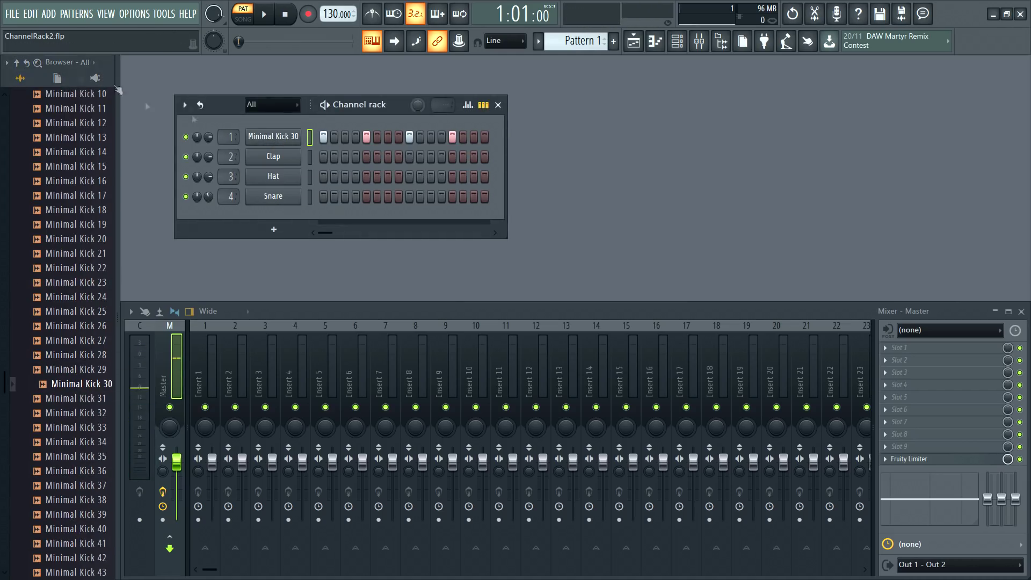
# - Add a Transistor Bass channel from the plugin picker (F8)
pyautogui.press('F8')
pyautogui.moveTo(234, 426); pyautogui.dragTo(274, 226)
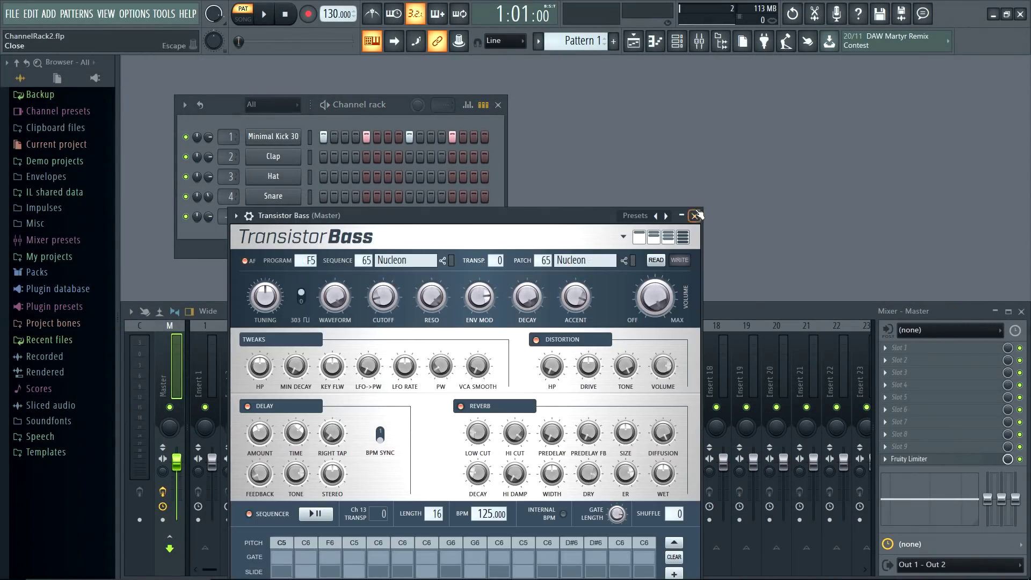
pyautogui.click(695, 213)
# - Draw a two-bar Midnightrain note in Transistor Bass's piano roll and play with looping off
pyautogui.rightClick(279, 216)
pyautogui.click(344, 216)
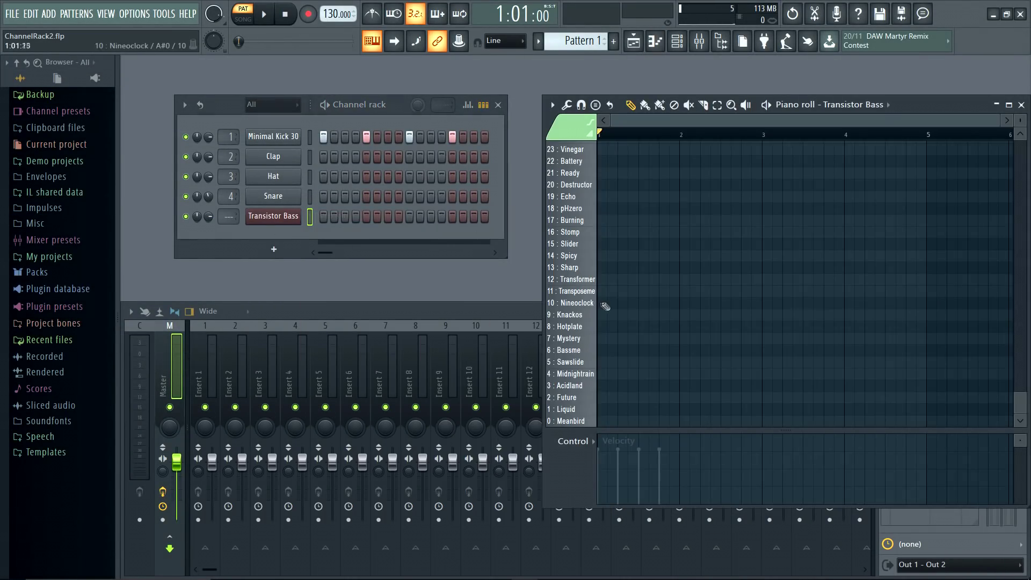
pyautogui.click(633, 373)
pyautogui.press('space')
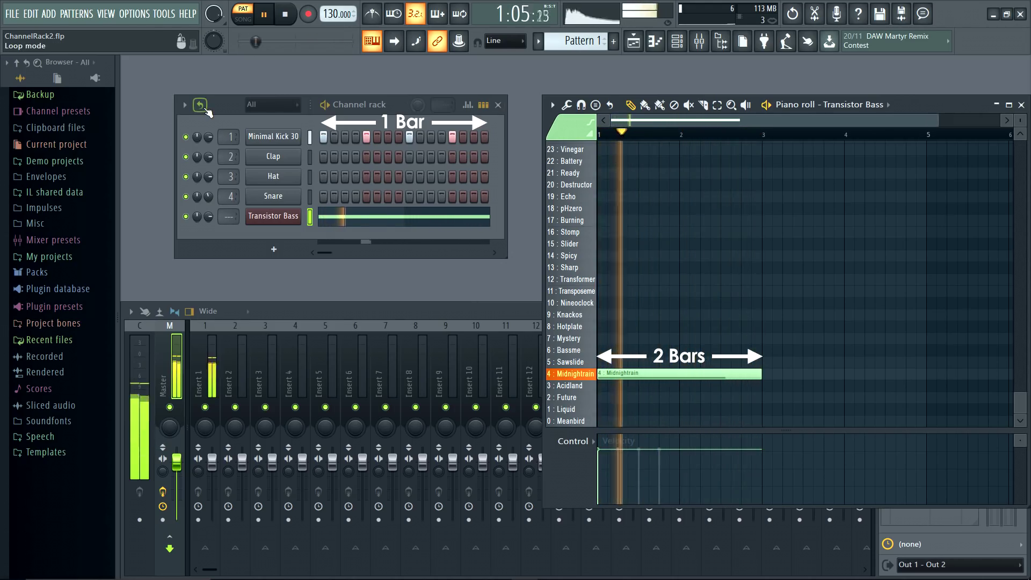
pyautogui.click(204, 108)
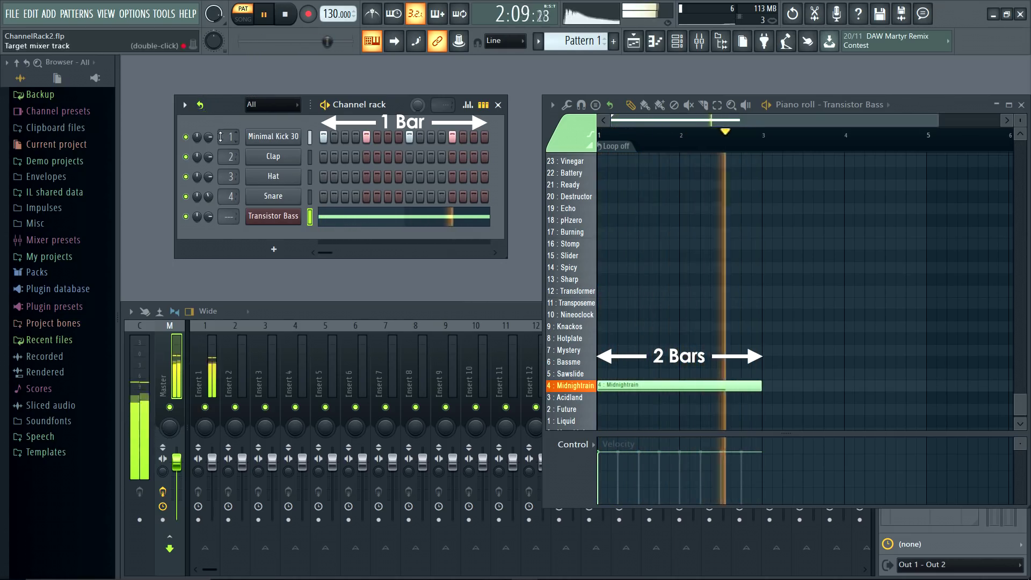
pyautogui.press('space')
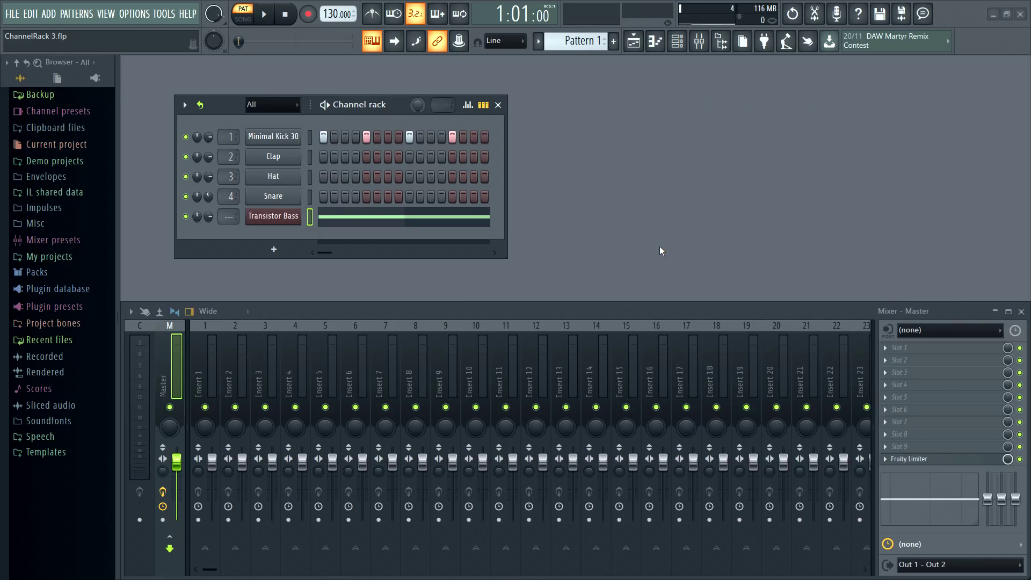
# - Switch to Loop step channels, widen the rack, fill all 16 Hat steps and two Snare steps
pyautogui.click(200, 105)
pyautogui.click(250, 127)
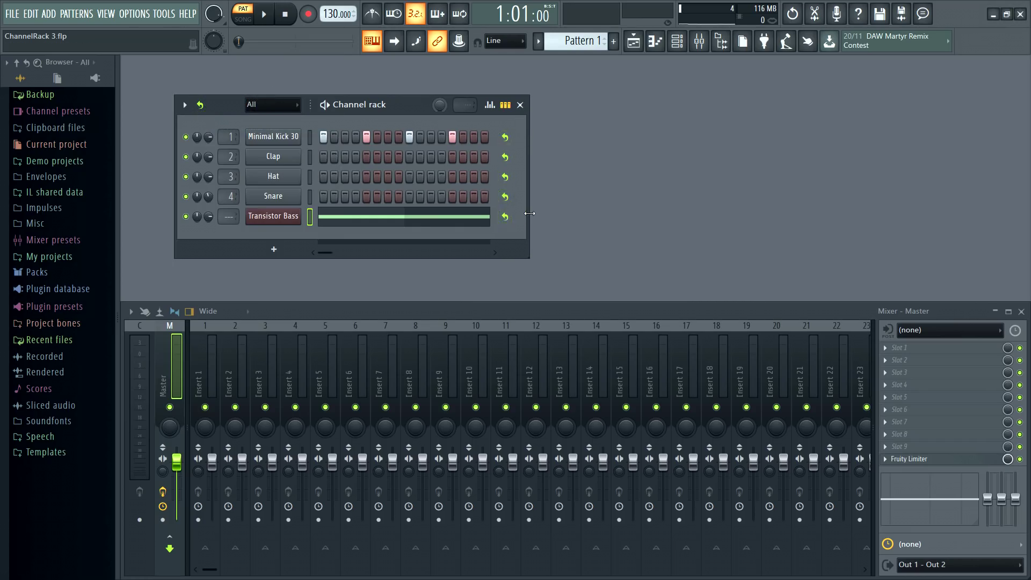
pyautogui.moveTo(529, 216); pyautogui.dragTo(705, 216)
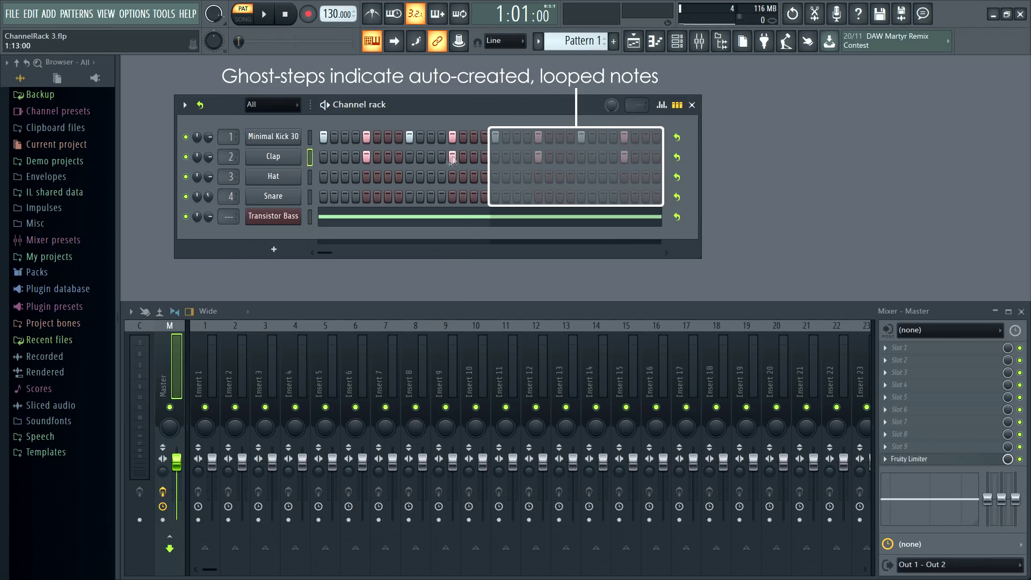
pyautogui.moveTo(324, 180); pyautogui.dragTo(485, 177)
pyautogui.click(366, 196)
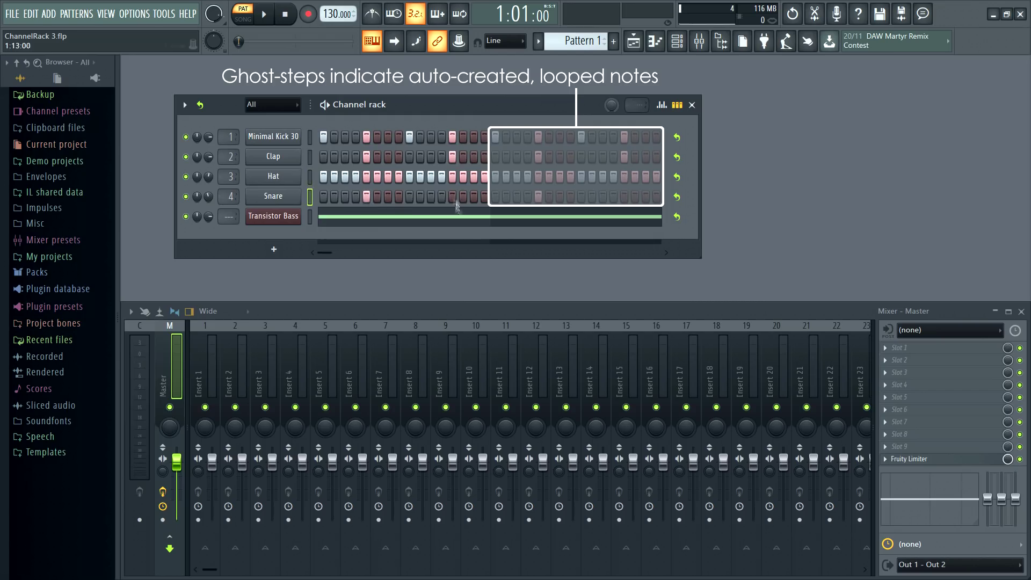
pyautogui.click(452, 196)
# - Toggle Hat looping during playback, then burn the Hat loop into the whole pattern
pyautogui.press('space')
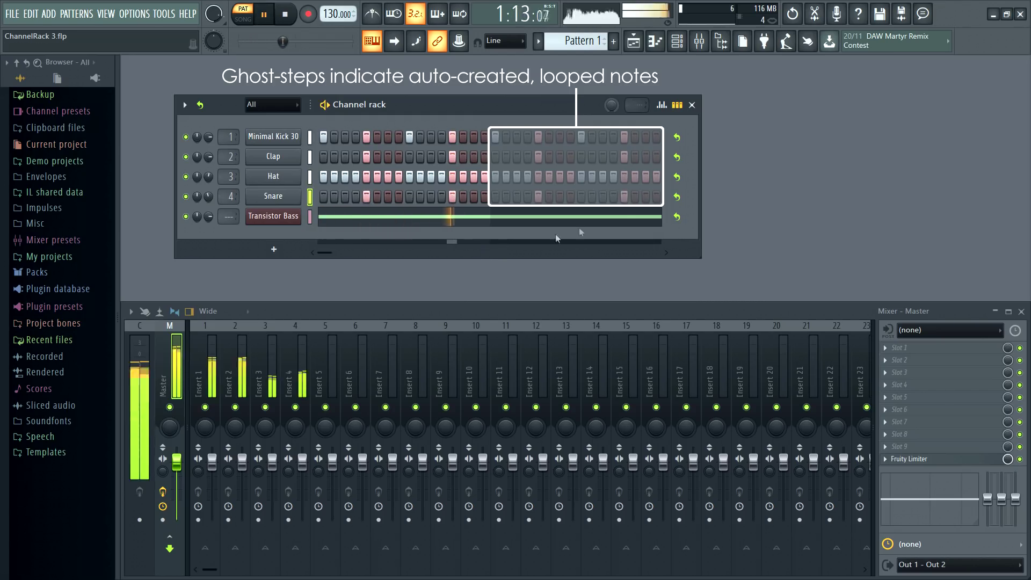
pyautogui.click(676, 177)
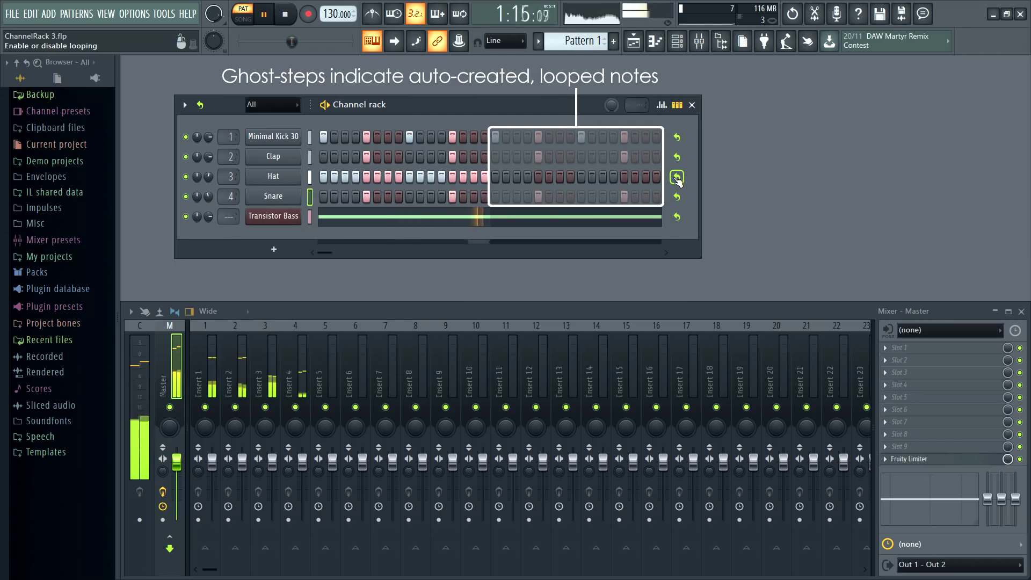
pyautogui.click(676, 177)
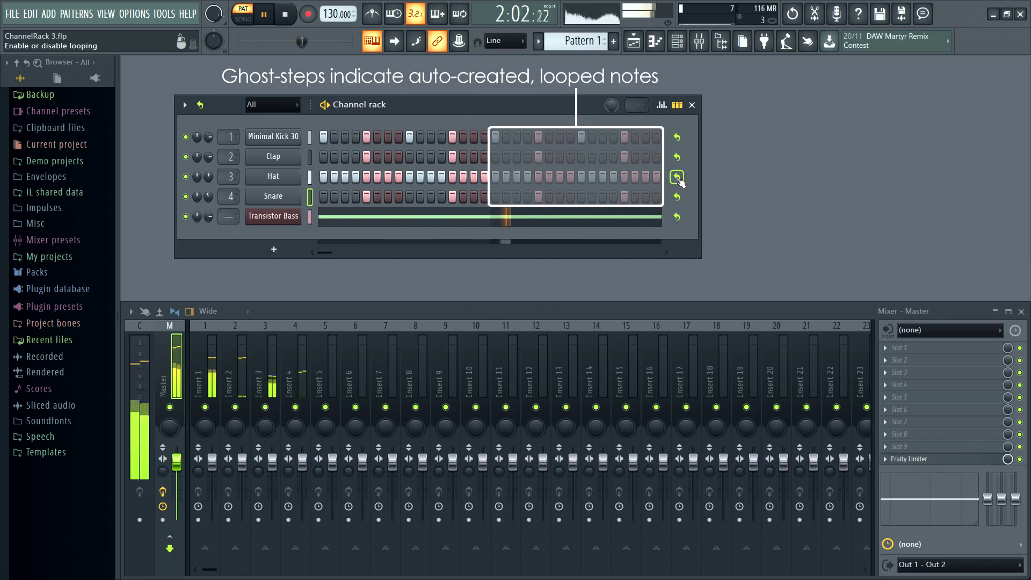
pyautogui.press('space')
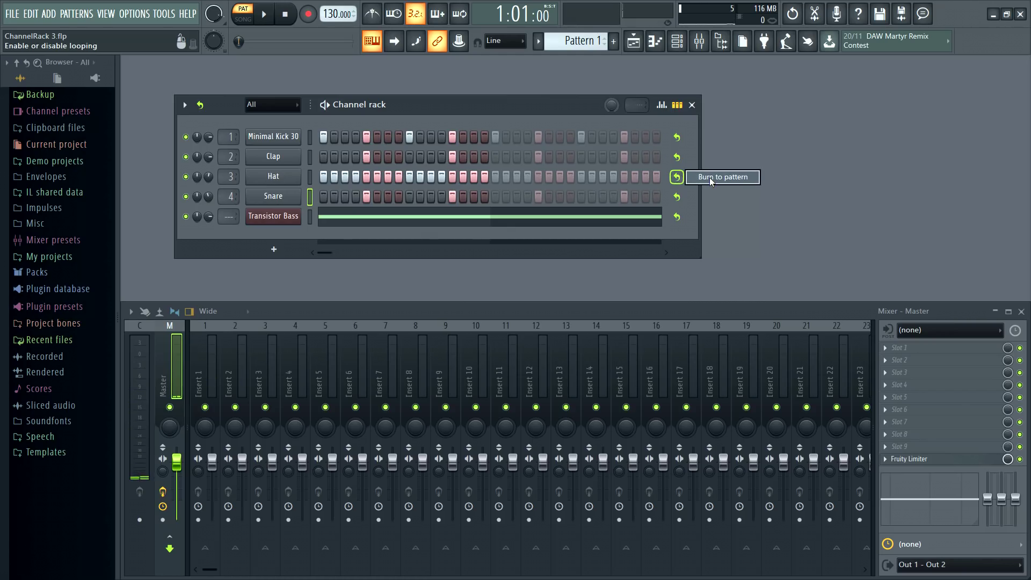
pyautogui.click(710, 177)
pyautogui.press('space')
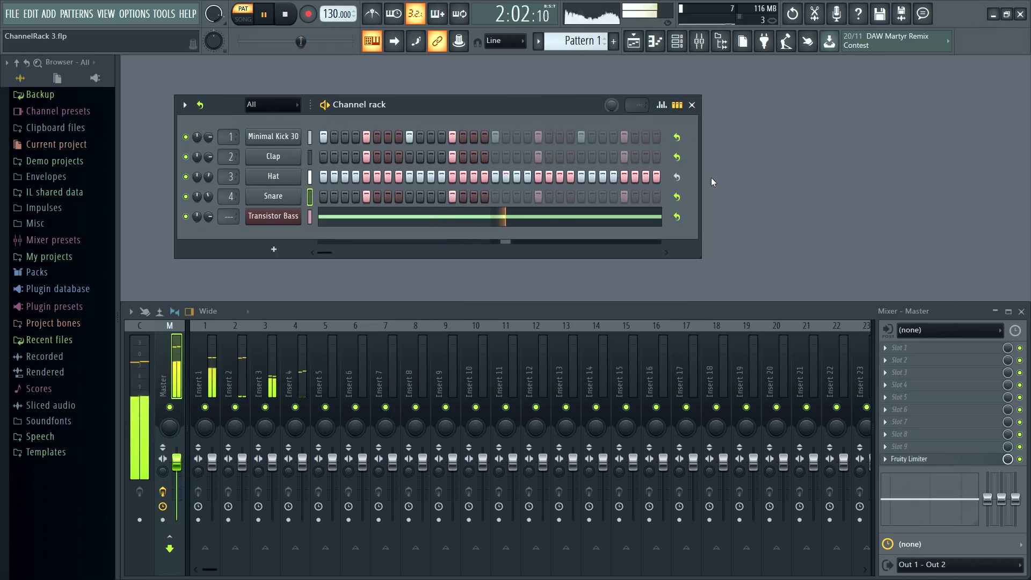
pyautogui.press('space')
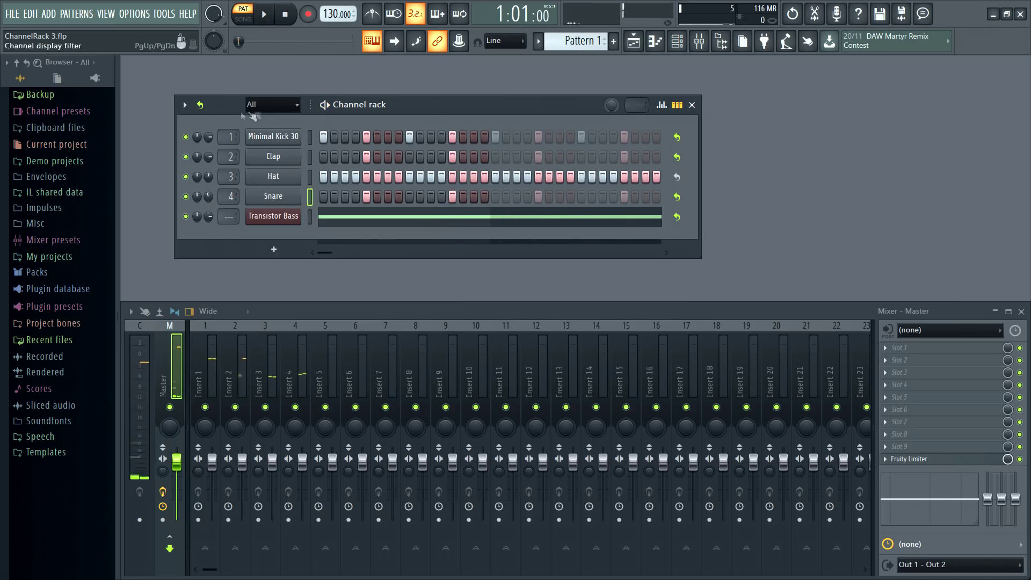
# - Switch to Advanced looping and make Minimal Kick 30 loop every 6 steps, checking it during playback
pyautogui.click(200, 105)
pyautogui.click(250, 139)
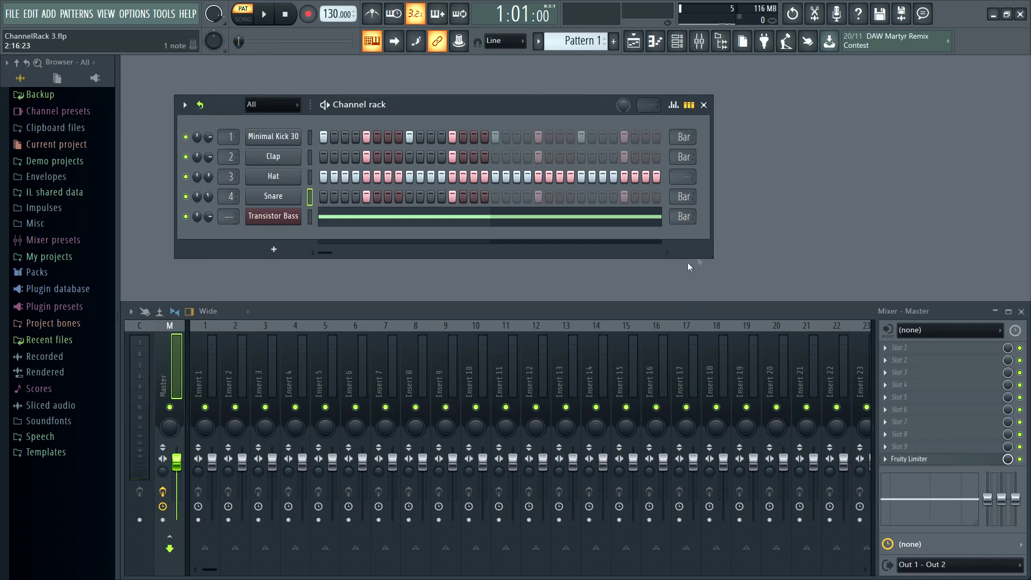
pyautogui.click(683, 136)
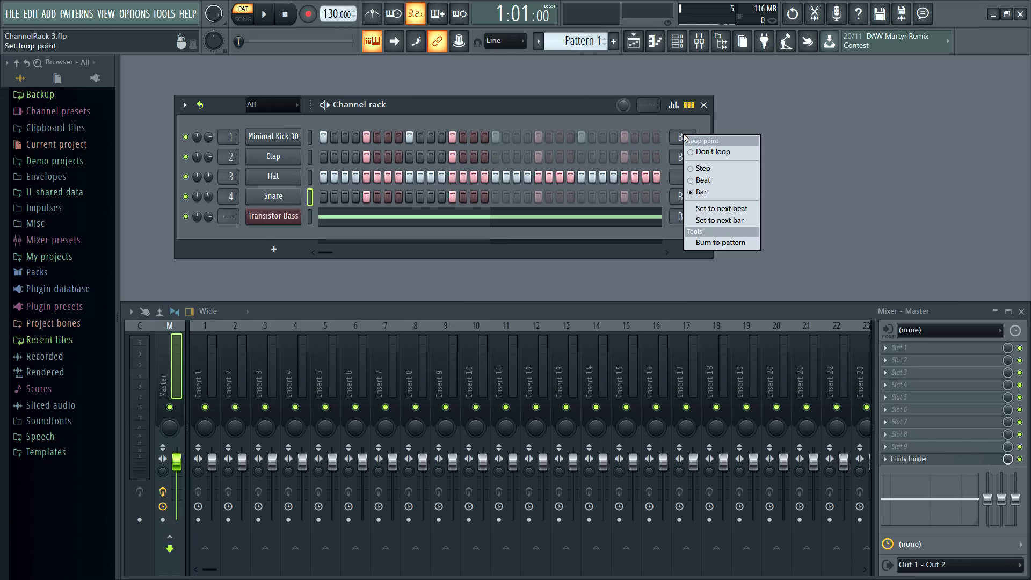
pyautogui.click(704, 168)
pyautogui.press('space')
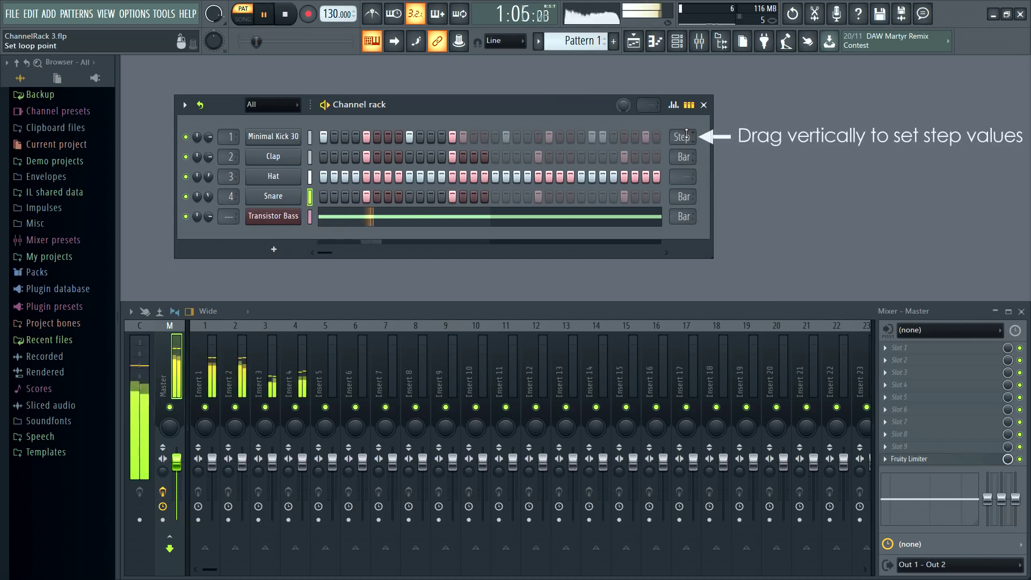
pyautogui.moveTo(681, 137)
pyautogui.mouseDown()
pyautogui.moveTo(682, 120)
pyautogui.moveTo(685, 179)
pyautogui.mouseUp()
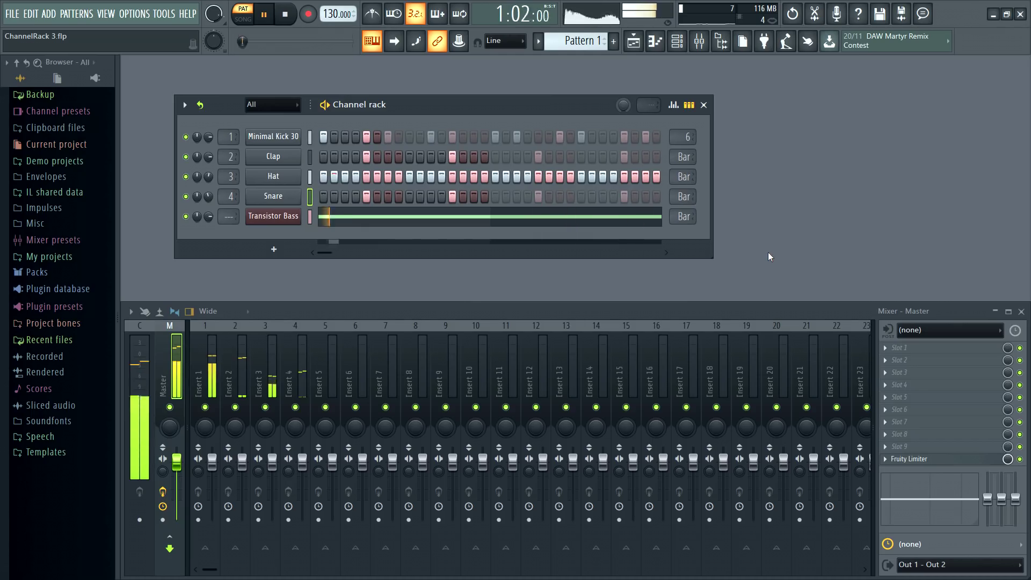
pyautogui.press('space')
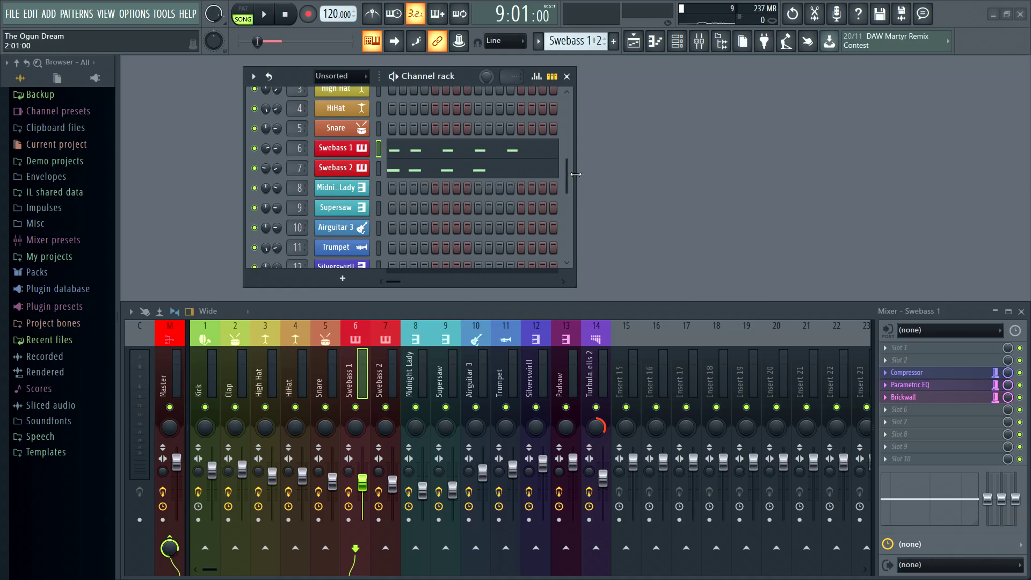
# - Widen the channel rack, turn on 'Show complete piano roll preview', and start the song playing
pyautogui.moveTo(576, 174)
pyautogui.mouseDown()
pyautogui.moveTo(967, 203)
pyautogui.moveTo(579, 175)
pyautogui.mouseUp()
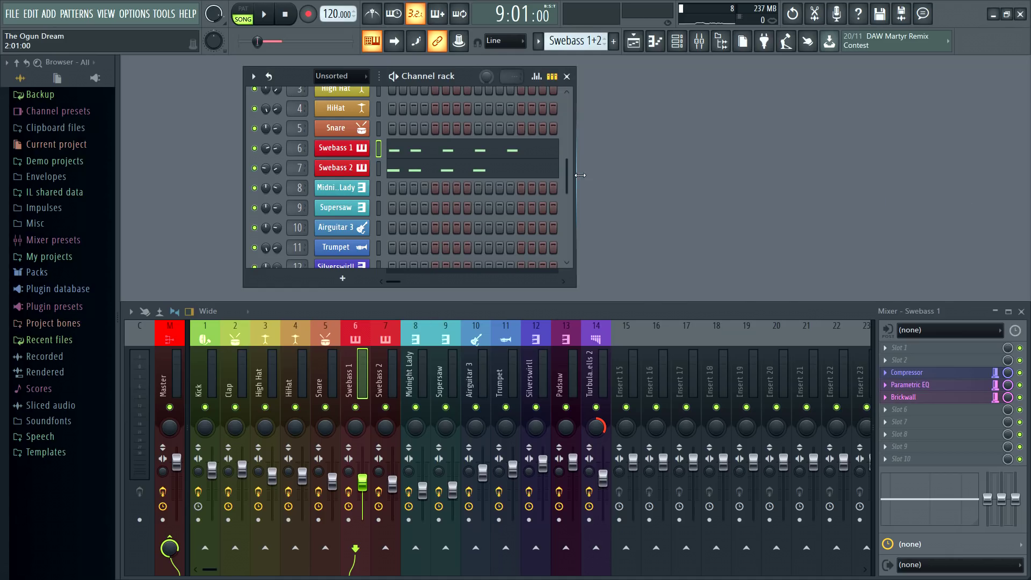
pyautogui.click(253, 76)
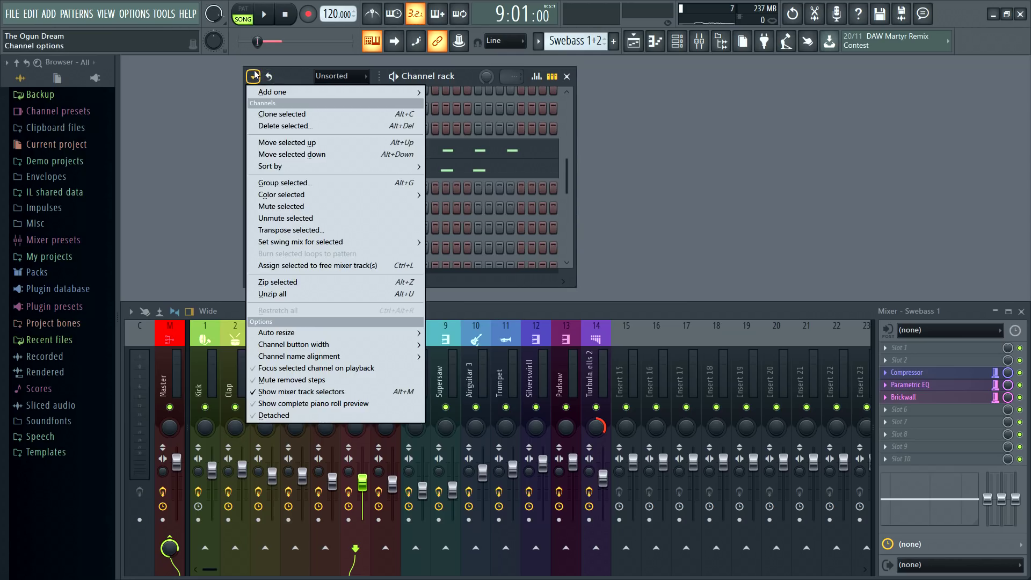
pyautogui.click(363, 403)
pyautogui.press('space')
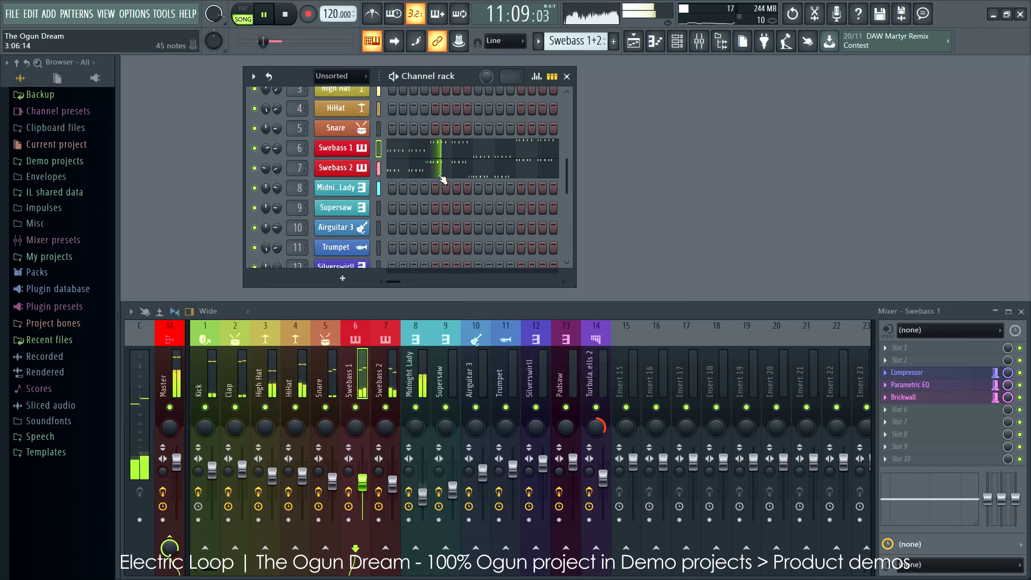
# - Solo the Swebass 1 channel from its synth window's ON button menu
pyautogui.click(341, 154)
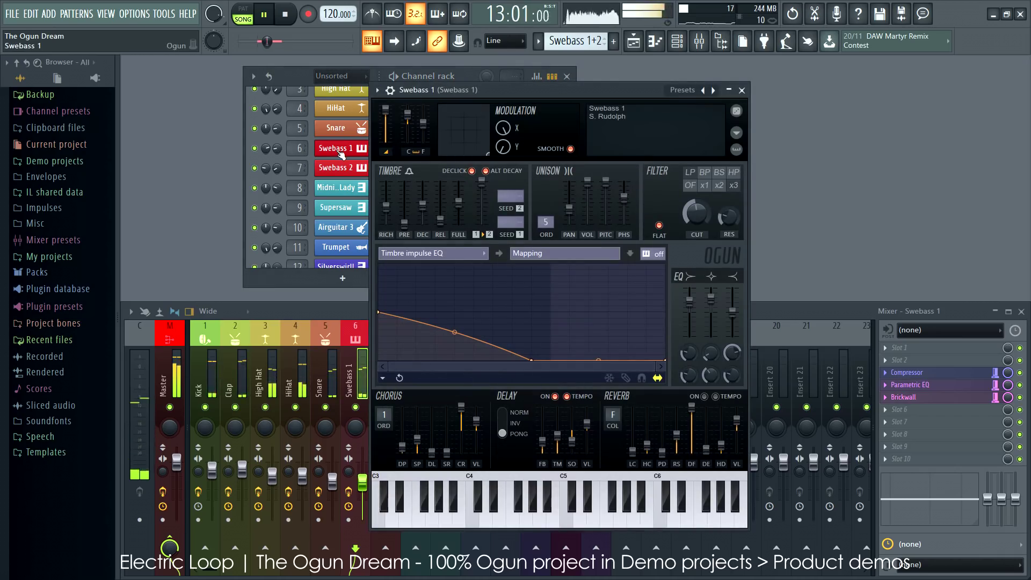
pyautogui.click(398, 95)
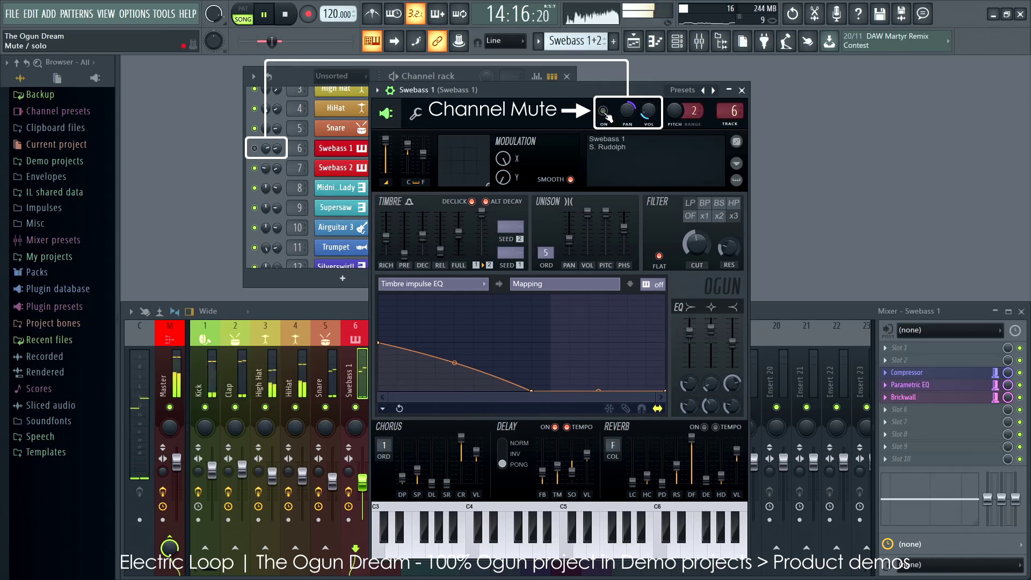
pyautogui.click(603, 111)
pyautogui.rightClick(604, 112)
pyautogui.click(624, 121)
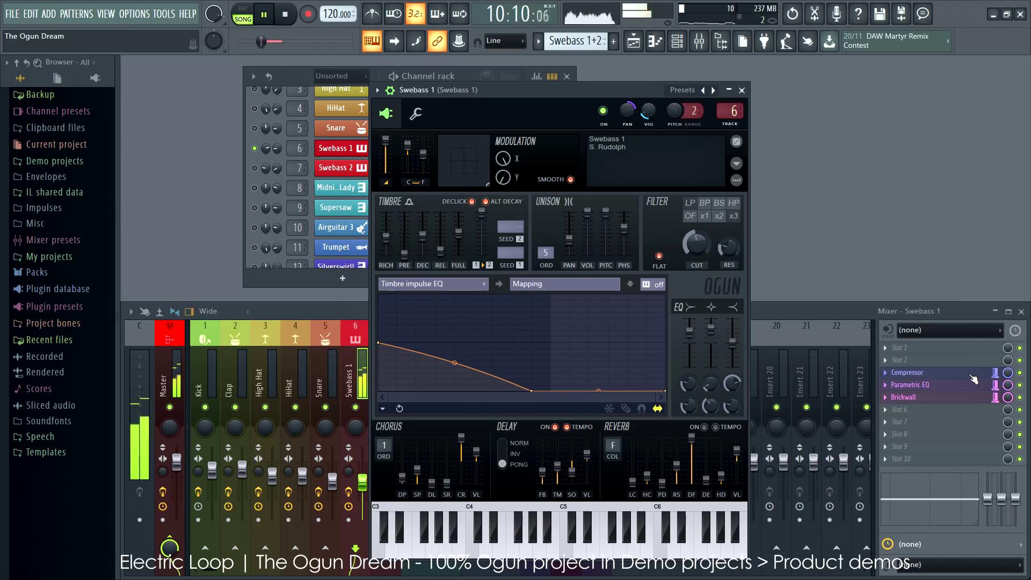
# - Toggle the Swebass 1 Compressor slot off and back on, then close both windows
pyautogui.click(972, 375)
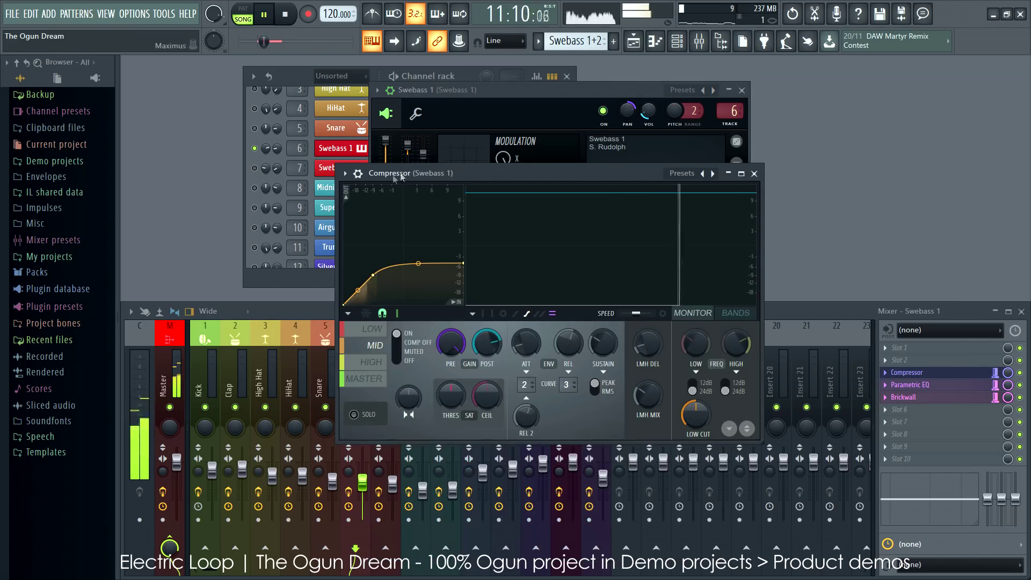
pyautogui.click(358, 173)
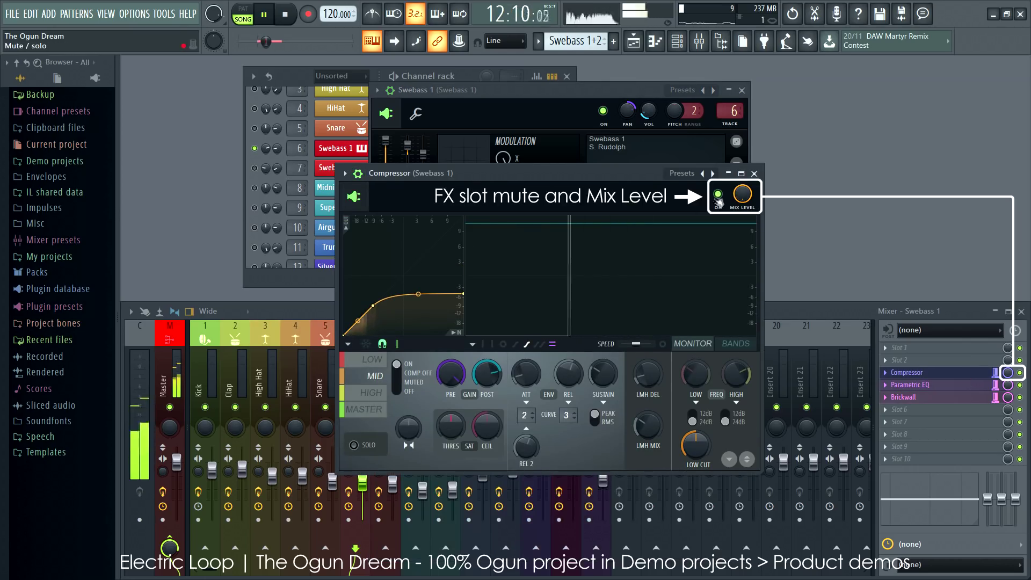
pyautogui.click(723, 199)
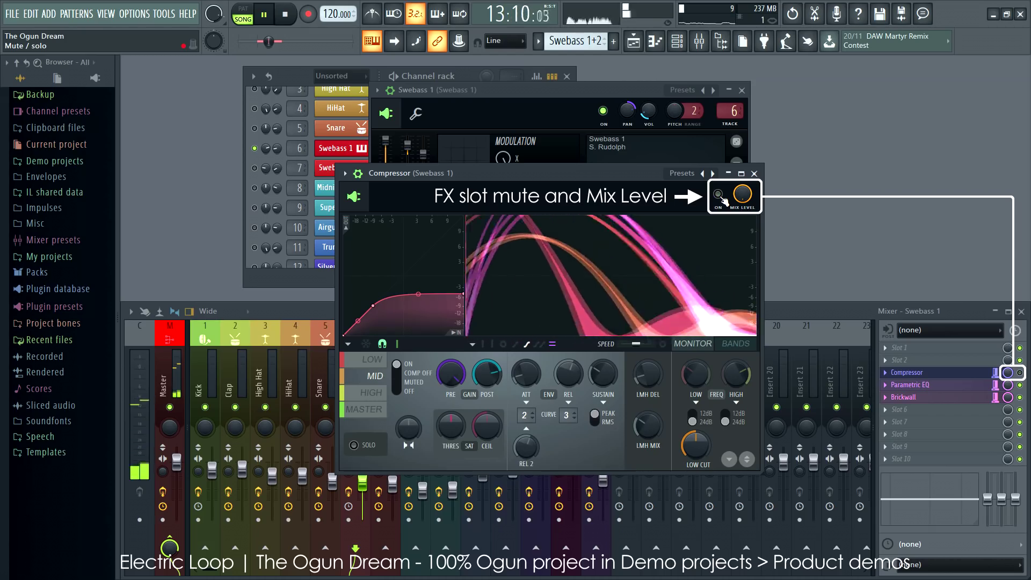
pyautogui.click(719, 197)
pyautogui.click(754, 173)
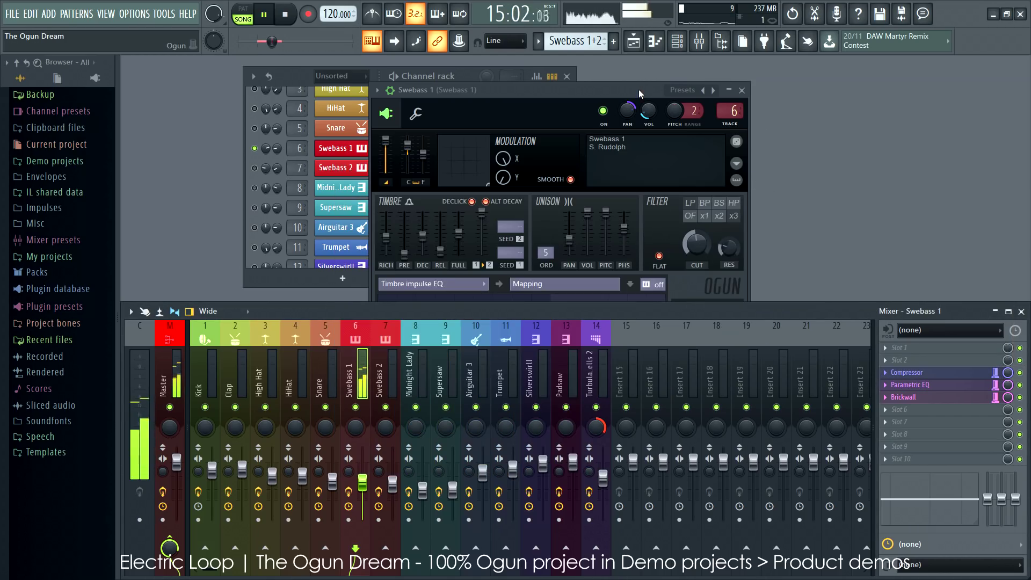
pyautogui.click(742, 90)
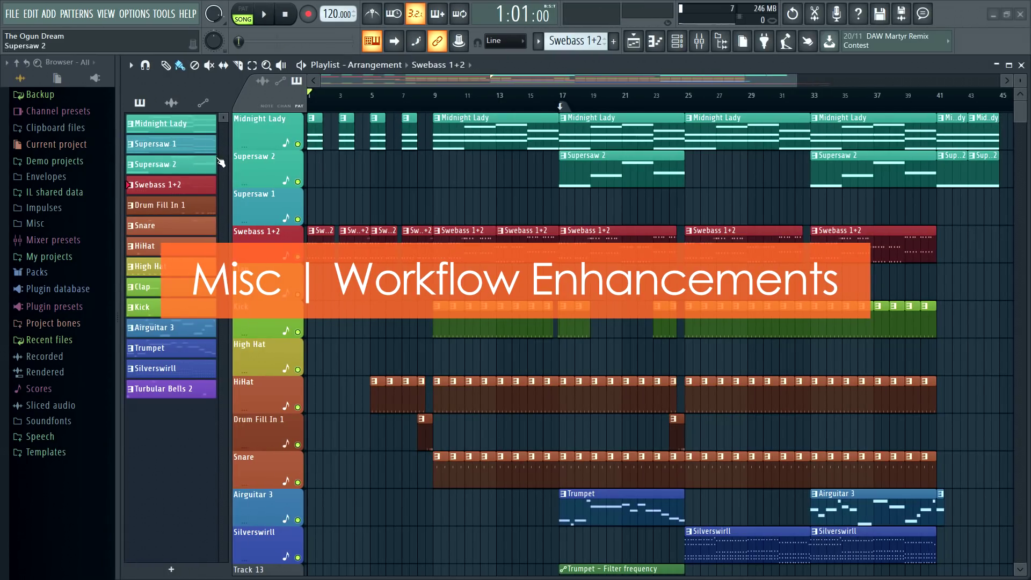
# - Begin a WAV file export set to Mono (merged) with Split mixer tracks ticked
pyautogui.click(16, 19)
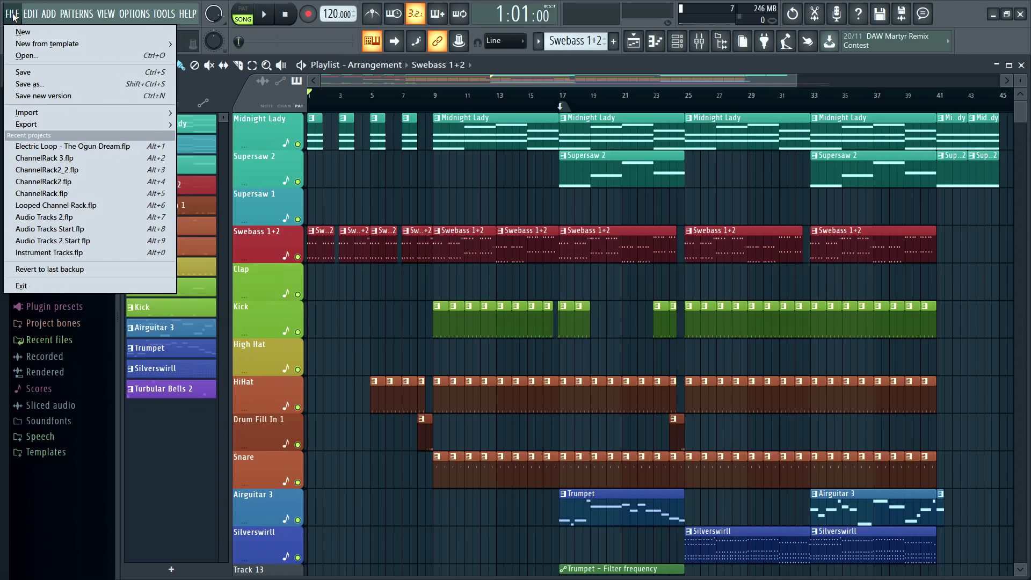
pyautogui.moveTo(54, 125)
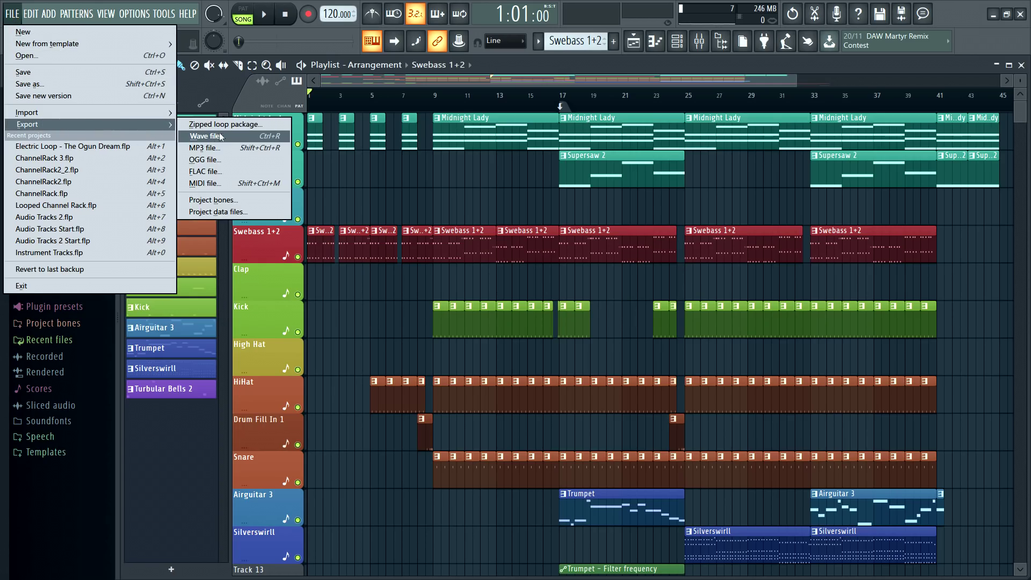
pyautogui.click(236, 136)
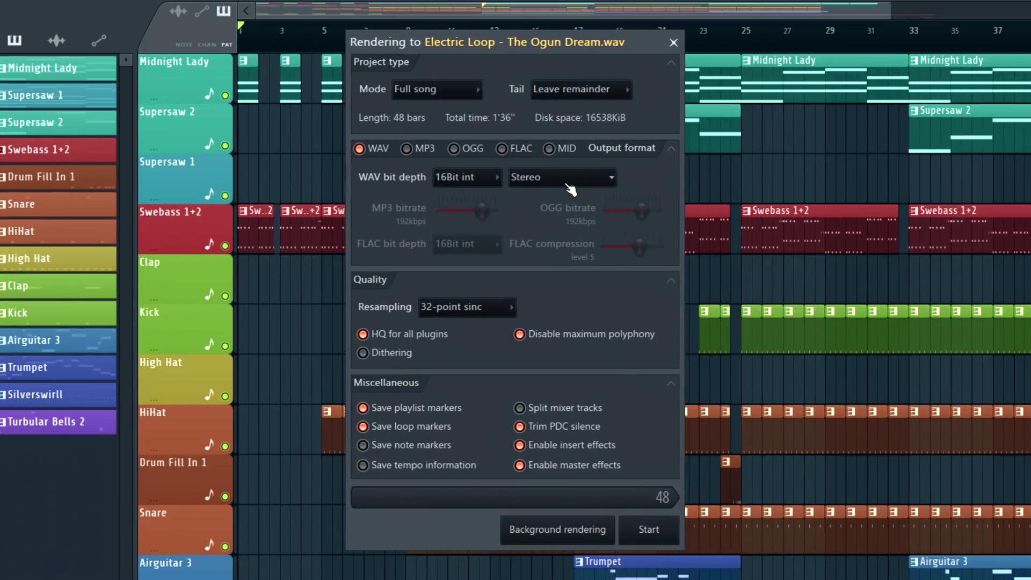
pyautogui.click(573, 182)
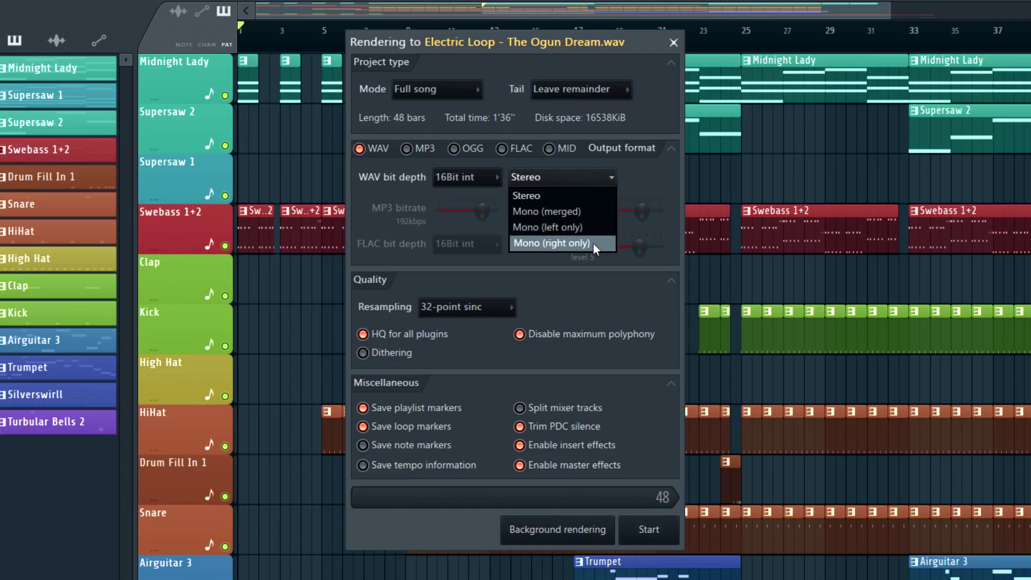
pyautogui.click(590, 212)
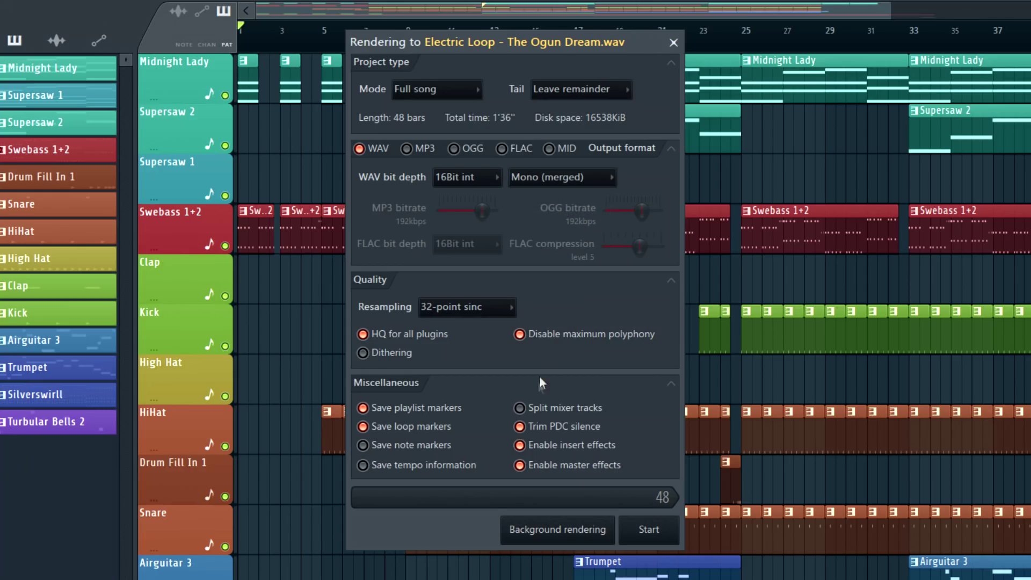
pyautogui.click(520, 409)
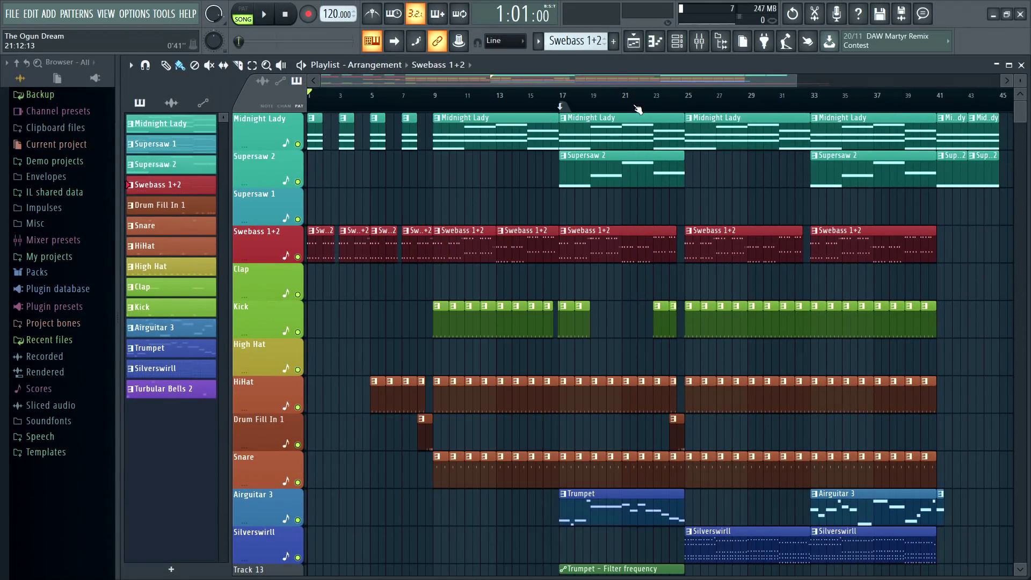
# - Run the Reset empty playlist tracks macro, confirm with Ok, then open General settings
pyautogui.click(163, 13)
pyautogui.moveTo(178, 56)
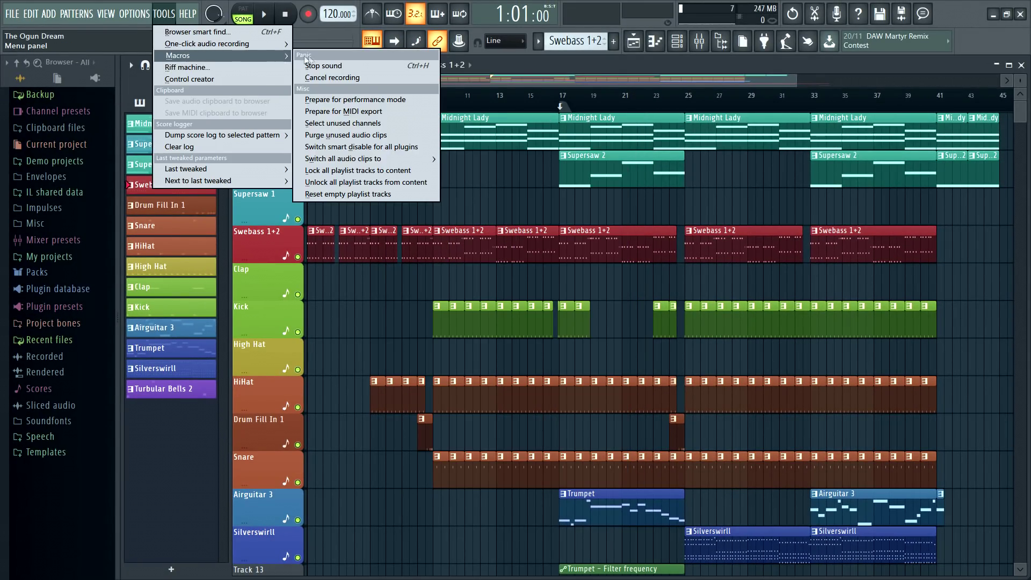
pyautogui.click(417, 197)
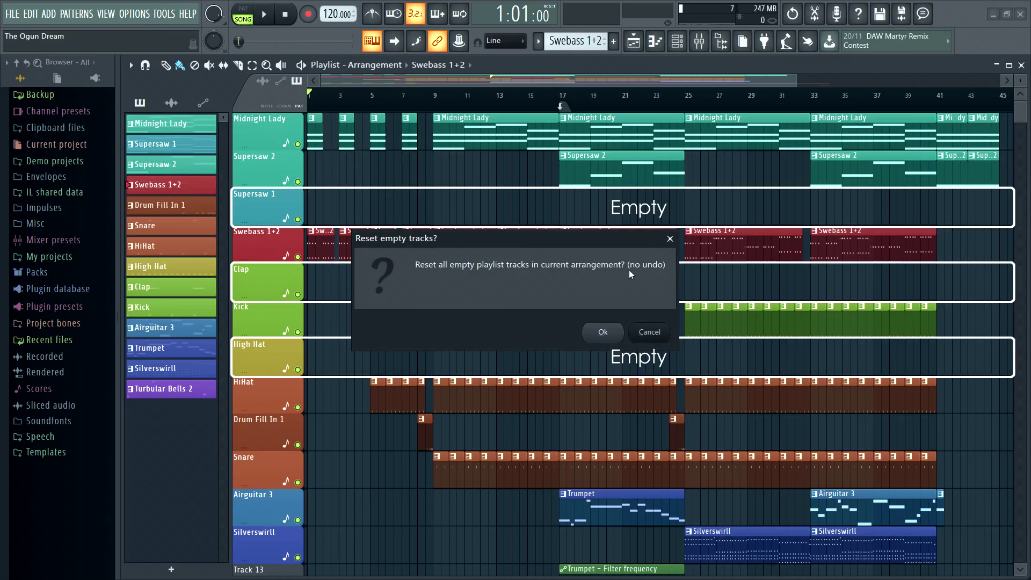
pyautogui.click(602, 332)
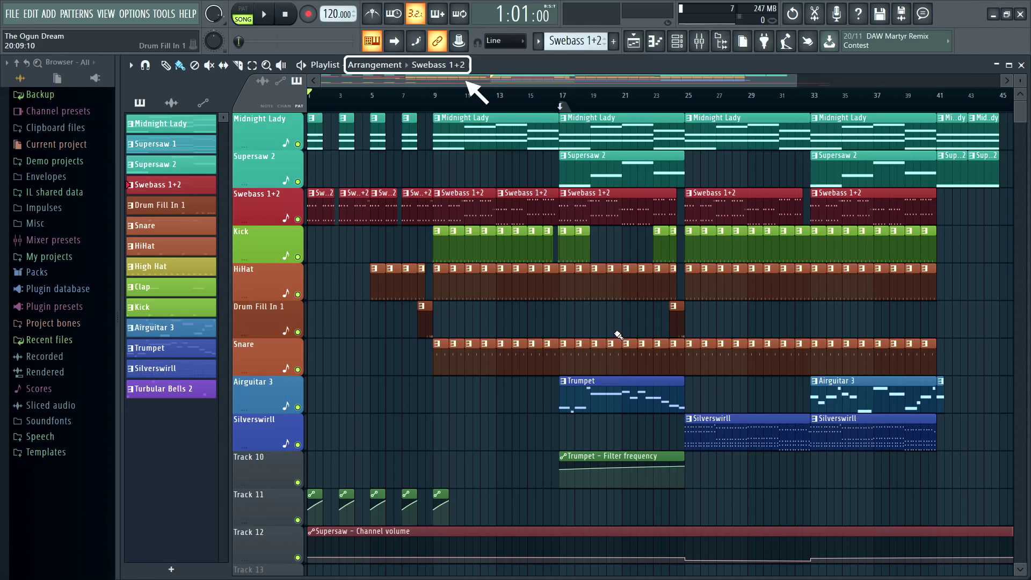
pyautogui.click(125, 14)
pyautogui.click(148, 69)
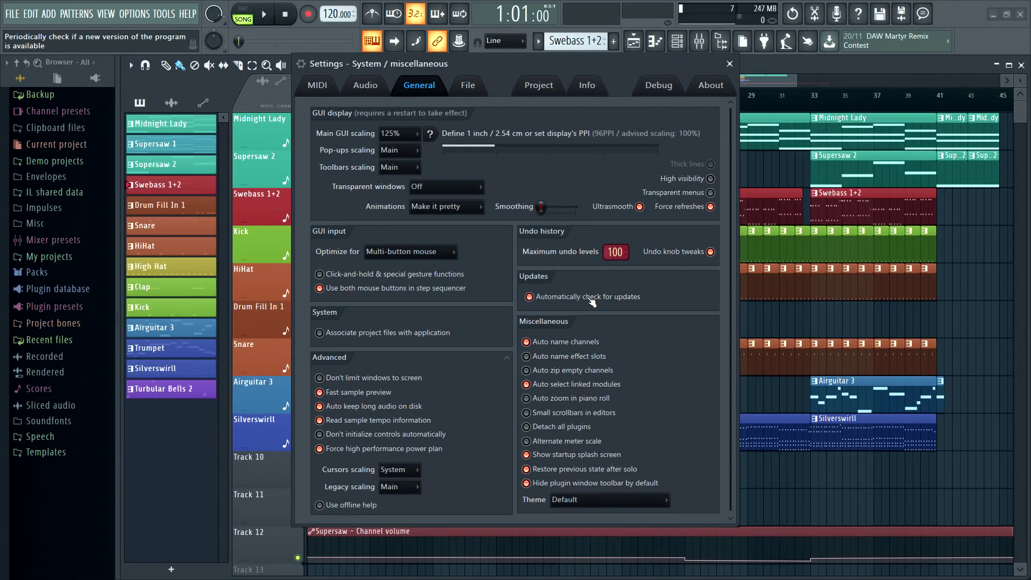
# - Close Settings and enable View FPS in the toolbar's CPU/memory meter panel
pyautogui.click(729, 64)
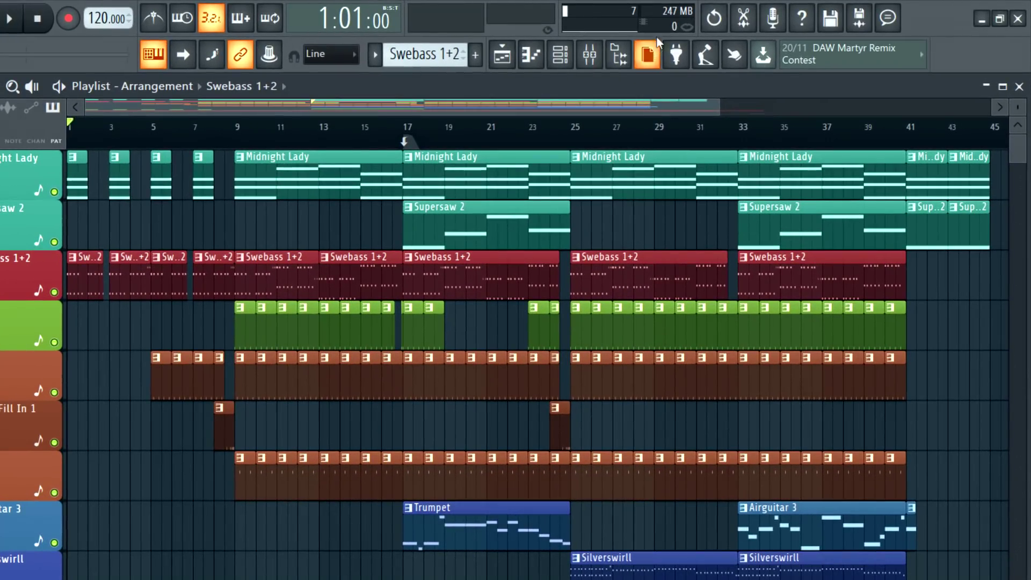
pyautogui.click(754, 13)
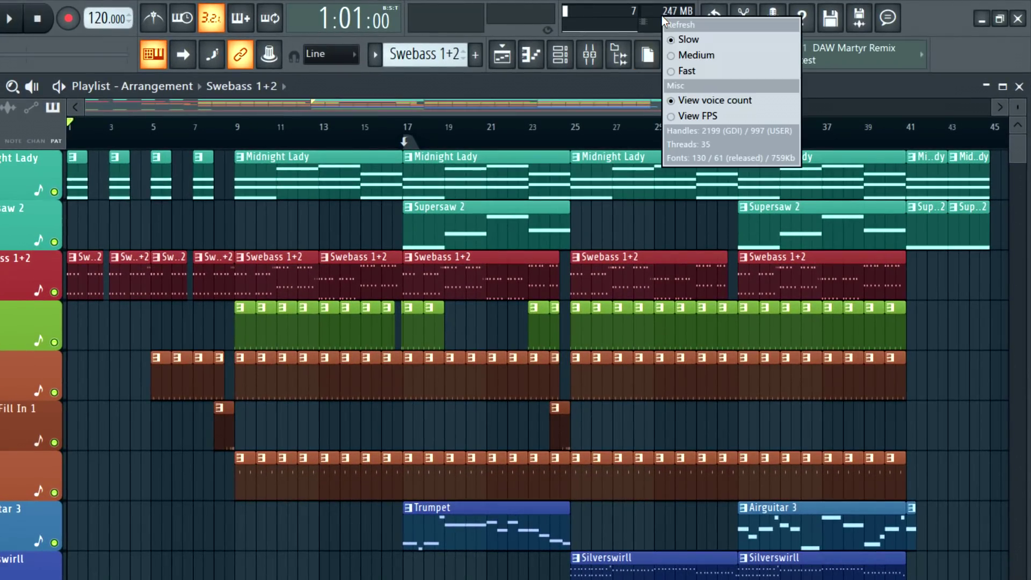
pyautogui.click(719, 117)
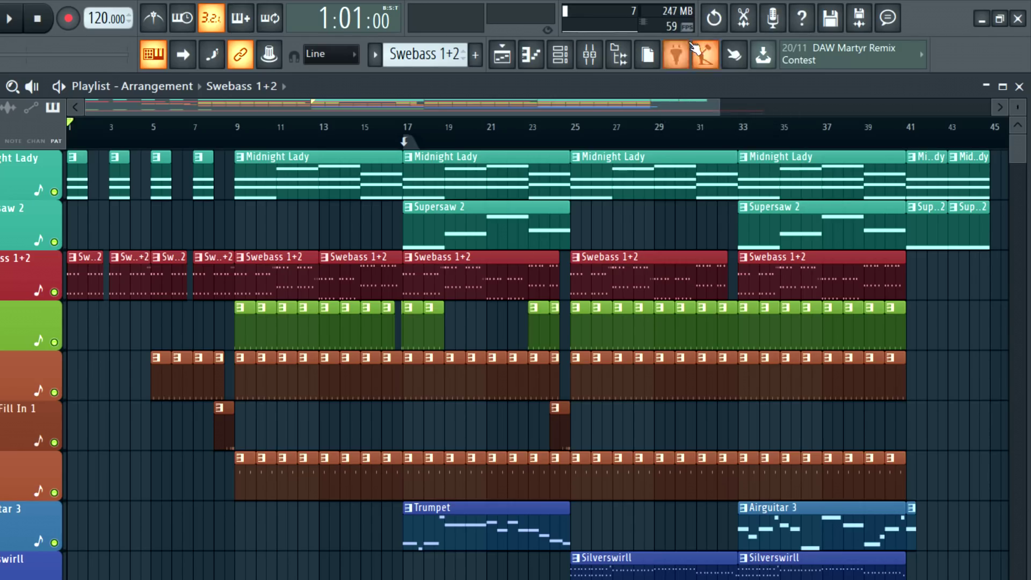
pyautogui.click(673, 25)
# - Dismiss the meter menu and open Project info from the Options menu
pyautogui.click(717, 110)
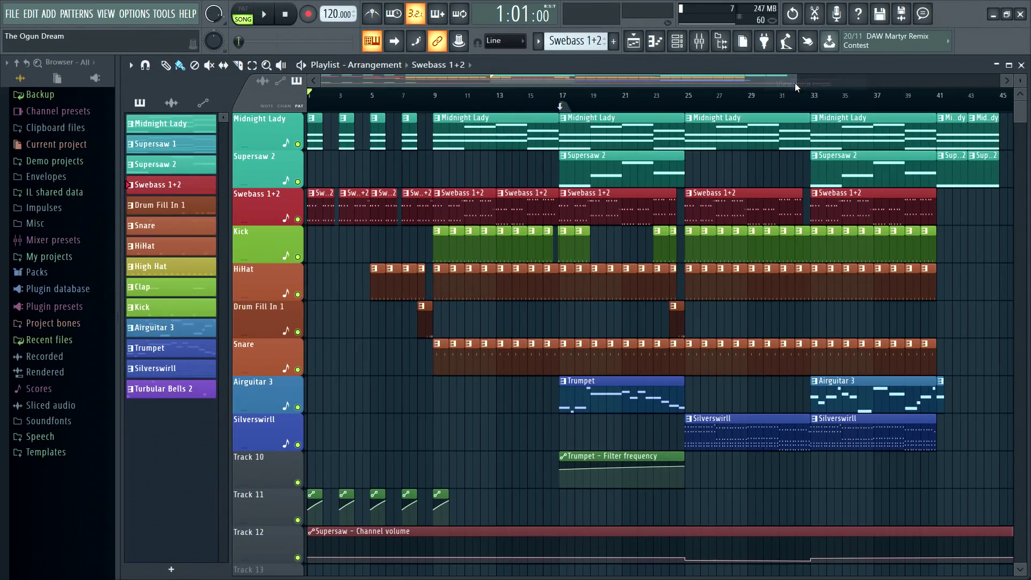
pyautogui.click(135, 14)
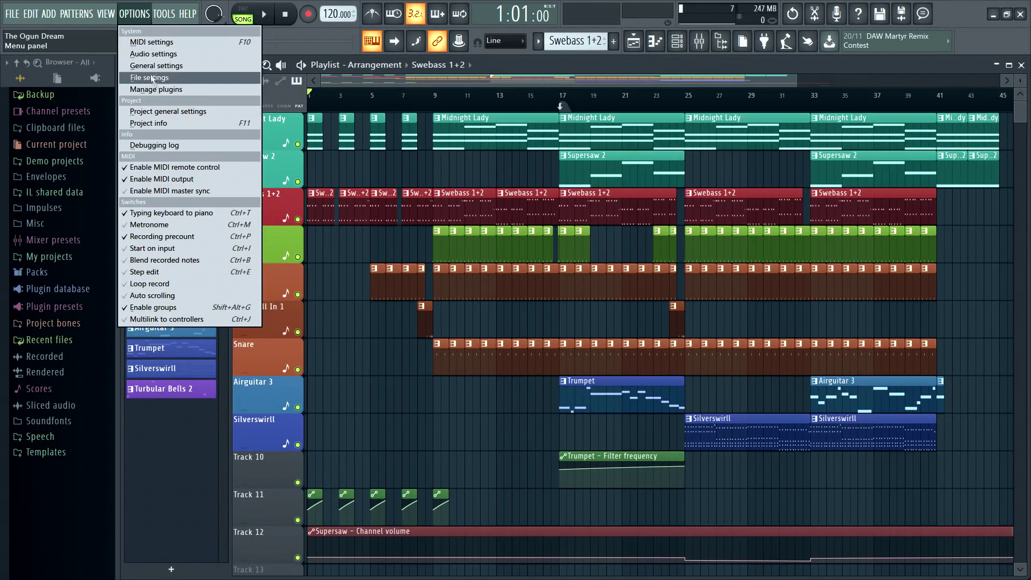
pyautogui.click(171, 124)
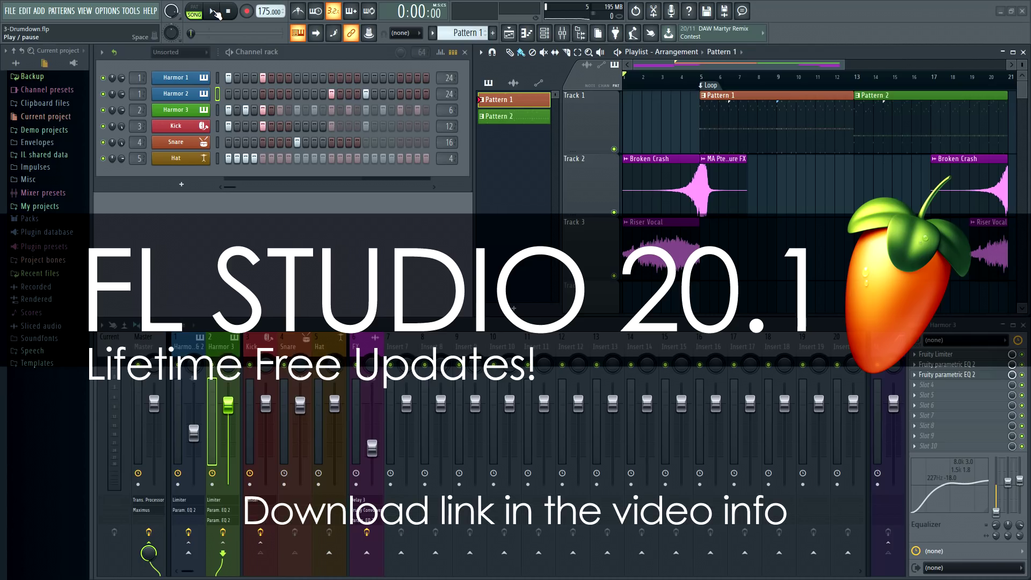
# - Play the 3-Drumdown arrangement from the transport bar
pyautogui.click(215, 12)
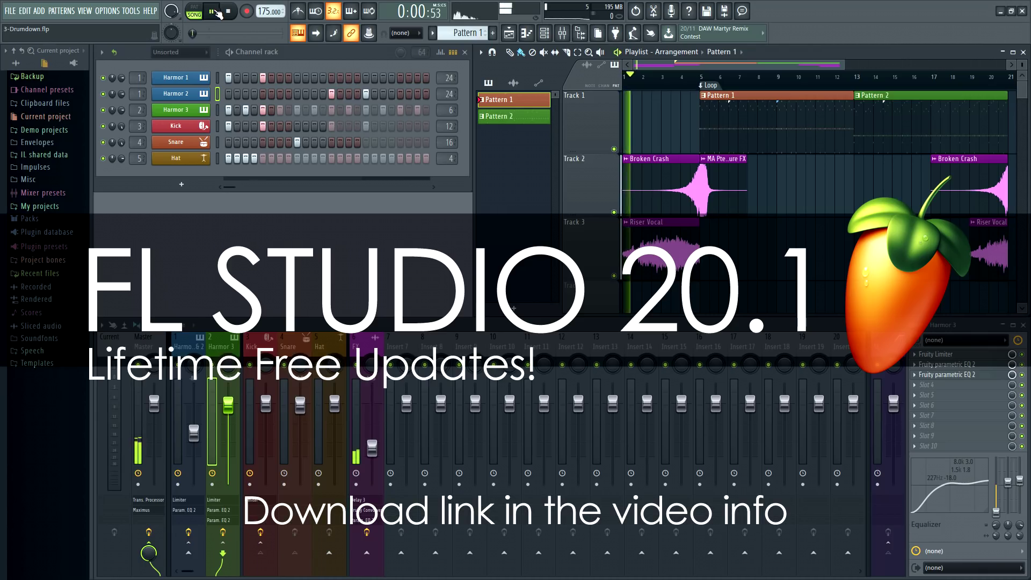